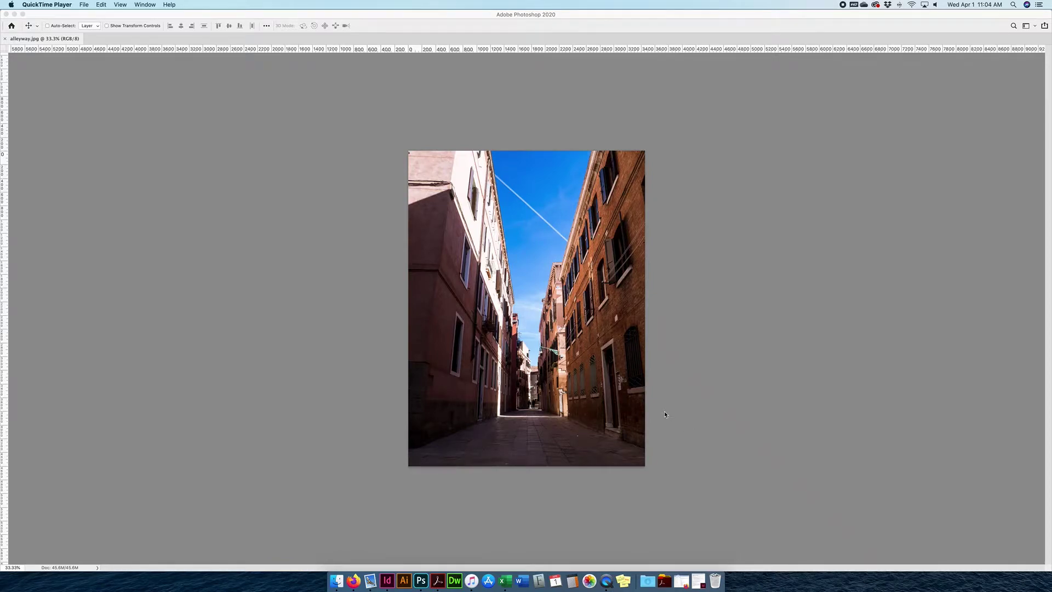
# - Add a new empty layer above the alleyway photo's Background layer and open the Vanishing Point filter on it
pyautogui.click(254, 153)
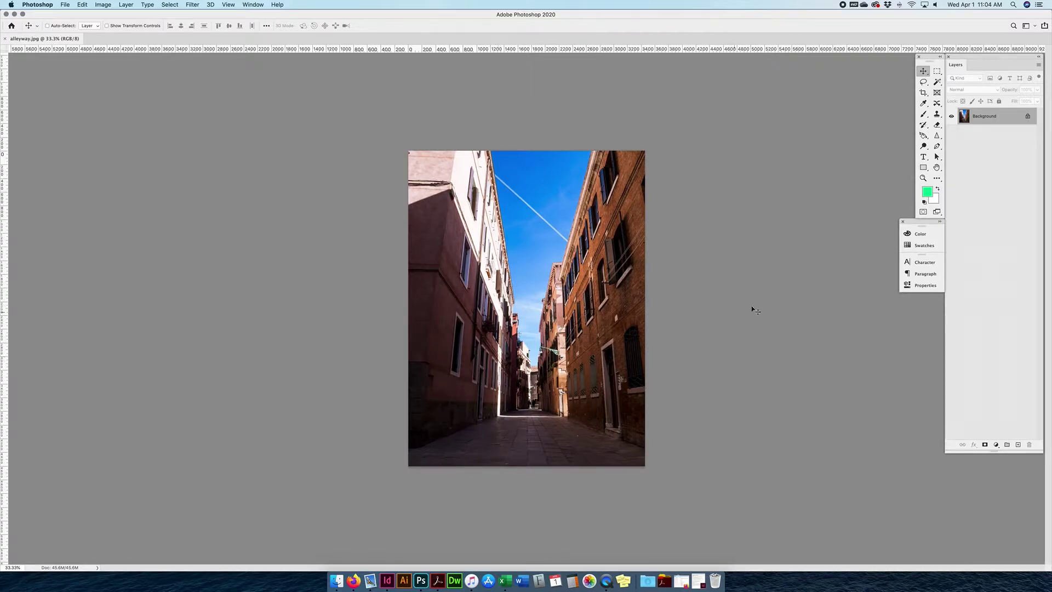
pyautogui.click(1018, 445)
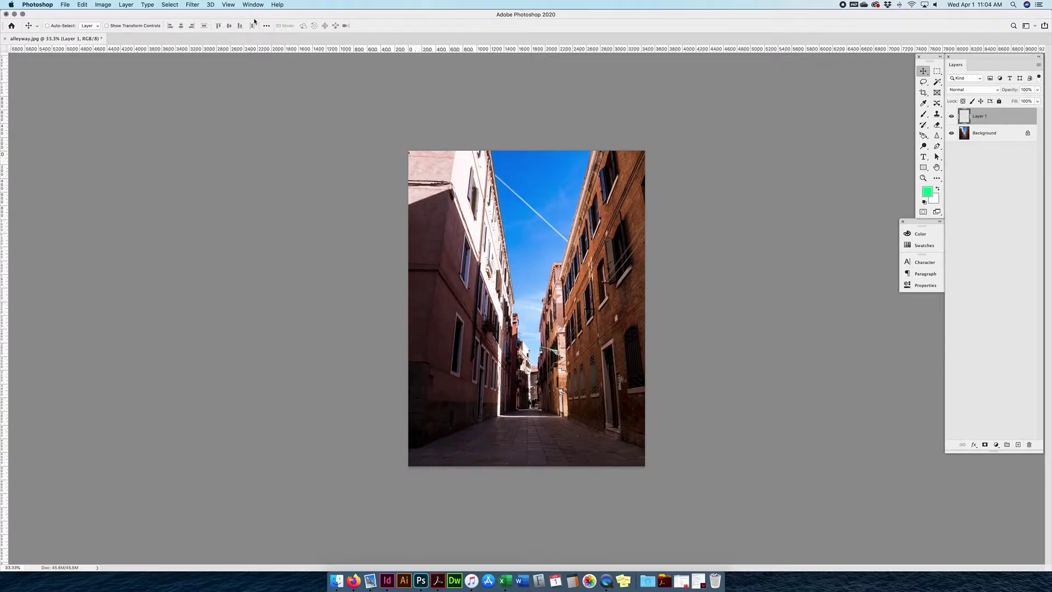
pyautogui.click(191, 5)
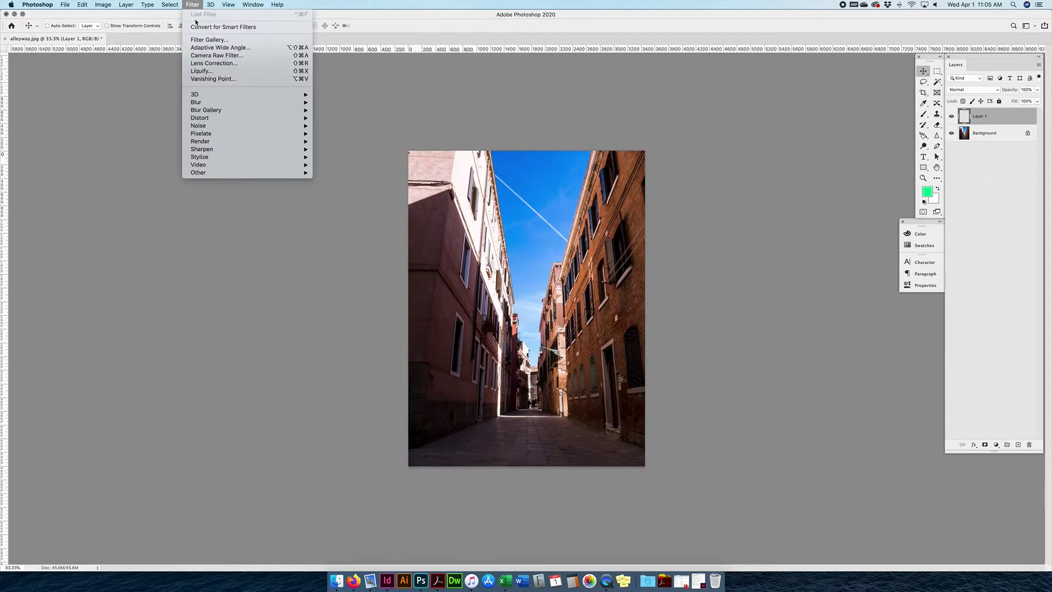
pyautogui.click(205, 78)
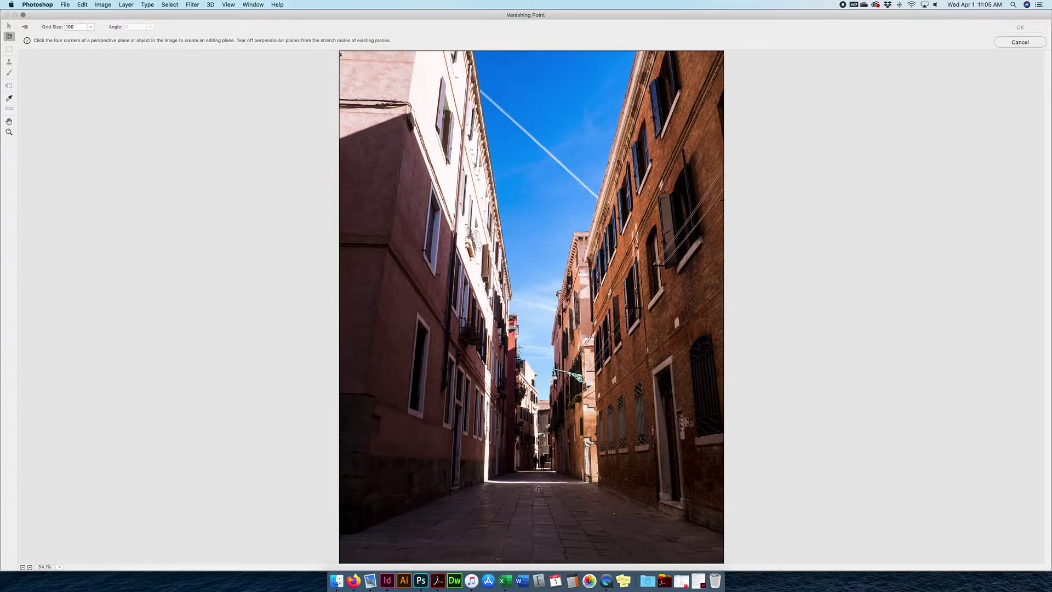
# - Create a perspective plane around the row of lower windows on the left building's wall
pyautogui.click(504, 448)
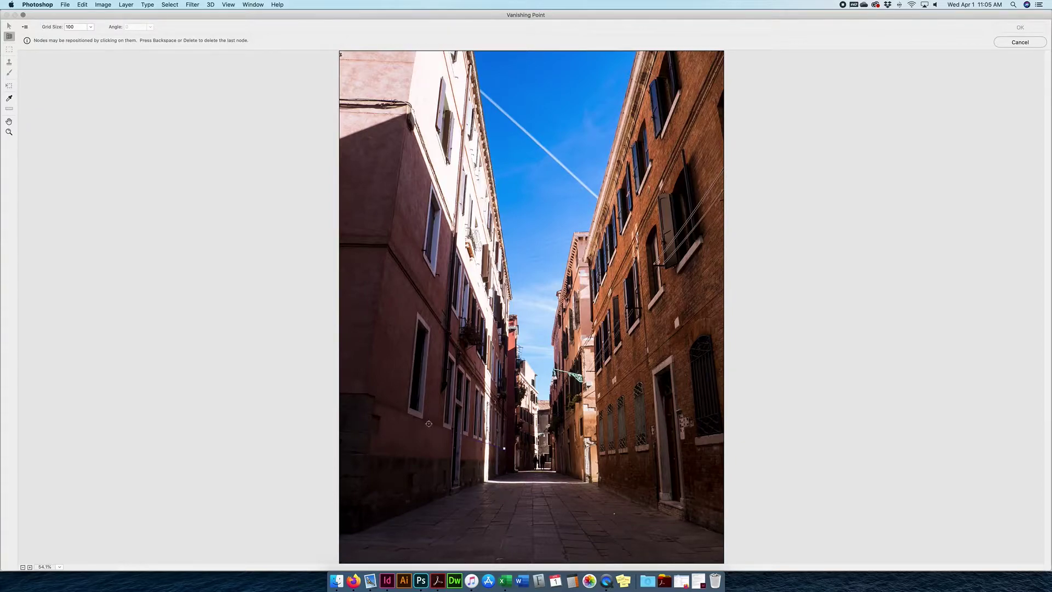
pyautogui.click(408, 413)
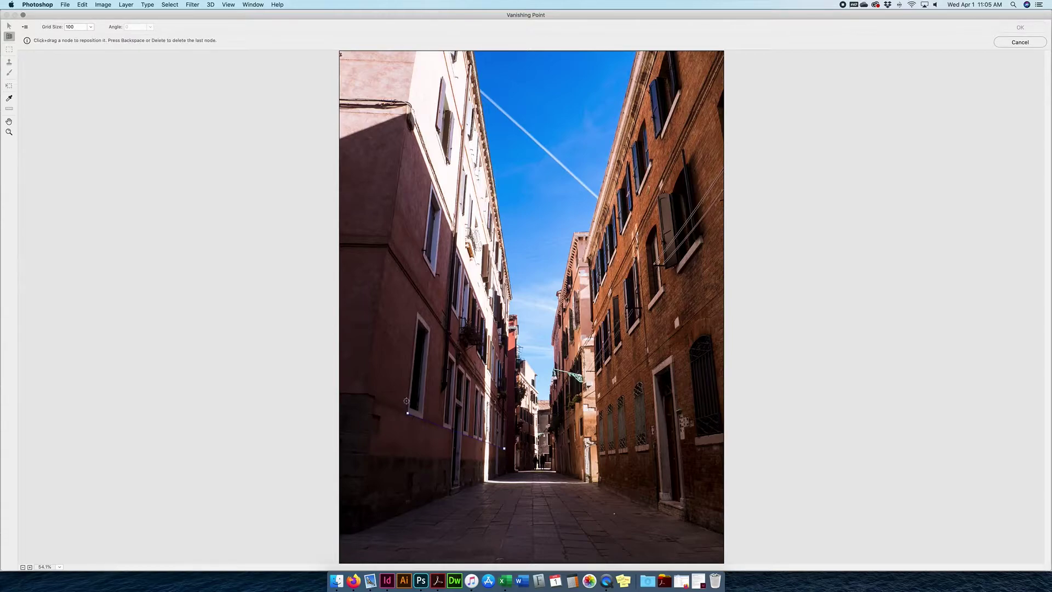
pyautogui.click(417, 312)
pyautogui.click(504, 419)
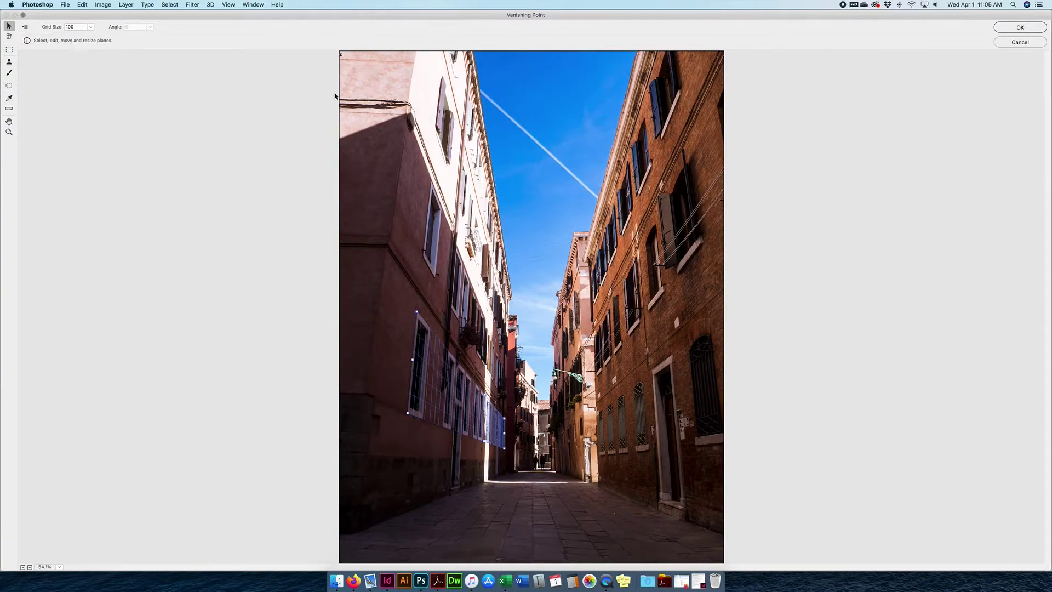
# - Stretch the left wall's perspective plane toward the viewer, up past the roofline and down to the pavement, and align its near bottom corner
pyautogui.moveTo(414, 361); pyautogui.dragTo(371, 345)
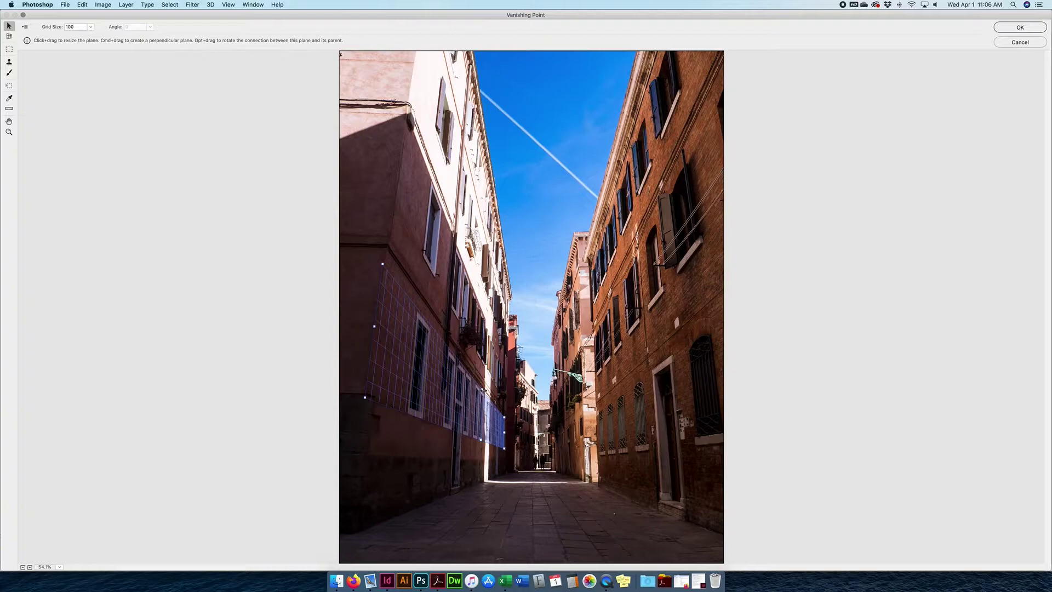
pyautogui.moveTo(483, 389); pyautogui.dragTo(486, 140)
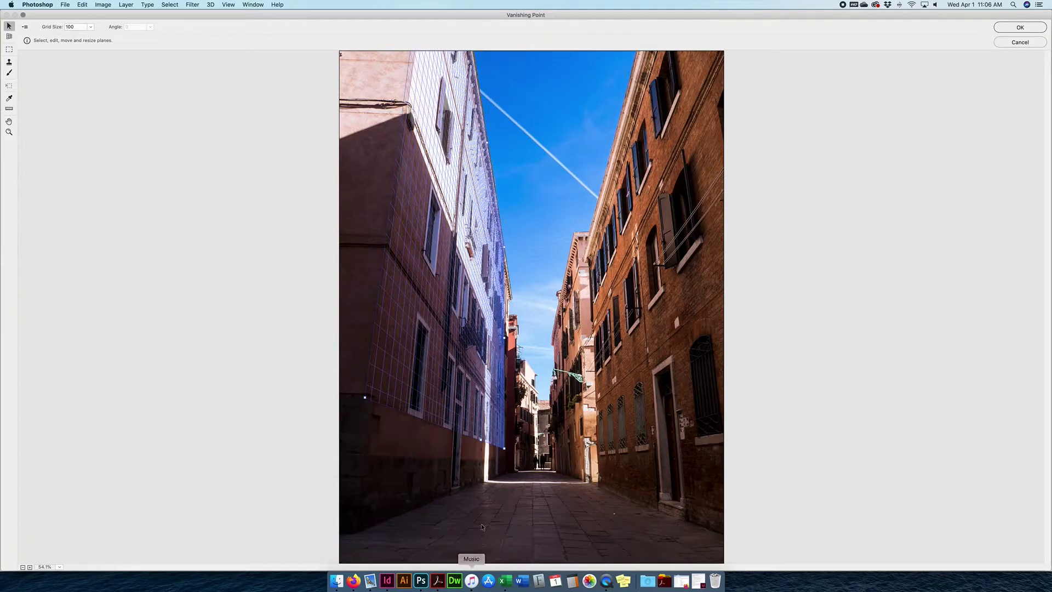
pyautogui.moveTo(481, 439); pyautogui.dragTo(480, 485)
pyautogui.moveTo(346, 542); pyautogui.dragTo(348, 531)
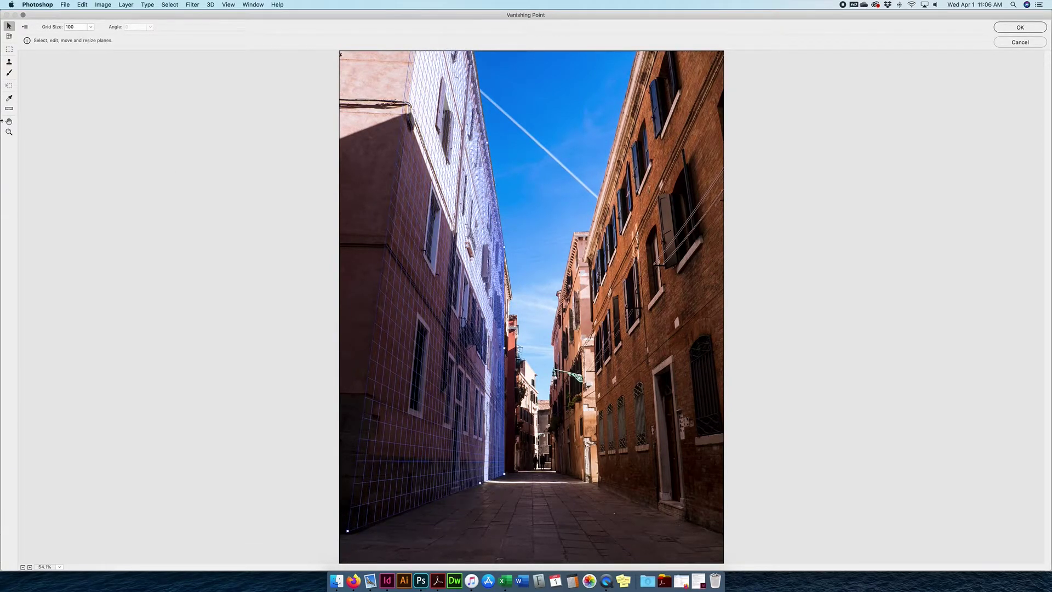
# - Create a second perspective plane on the right brick building and adjust its upper corner to match the wall's perspective
pyautogui.click(9, 36)
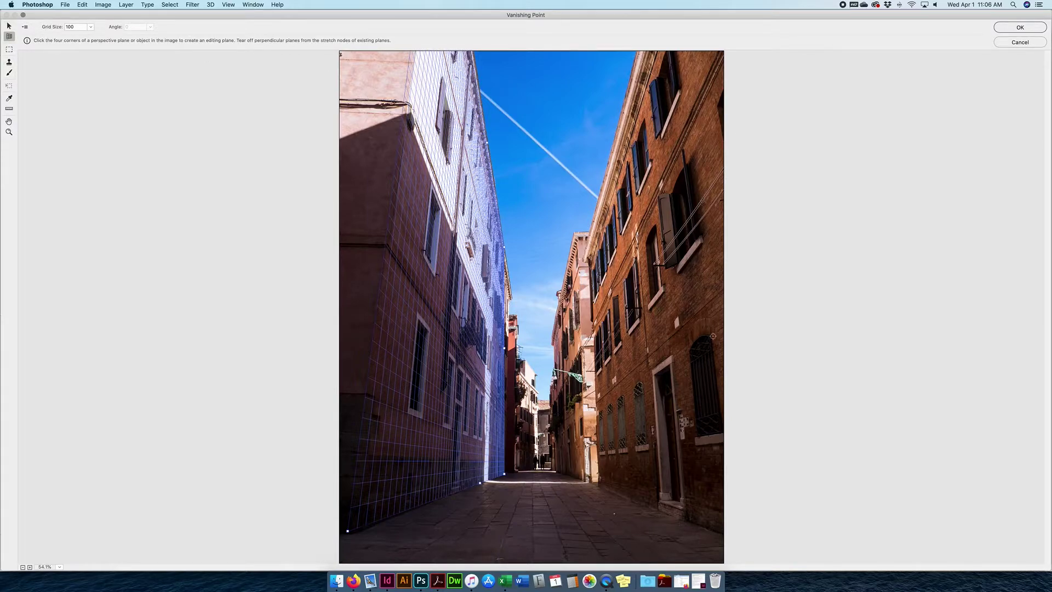
pyautogui.click(689, 161)
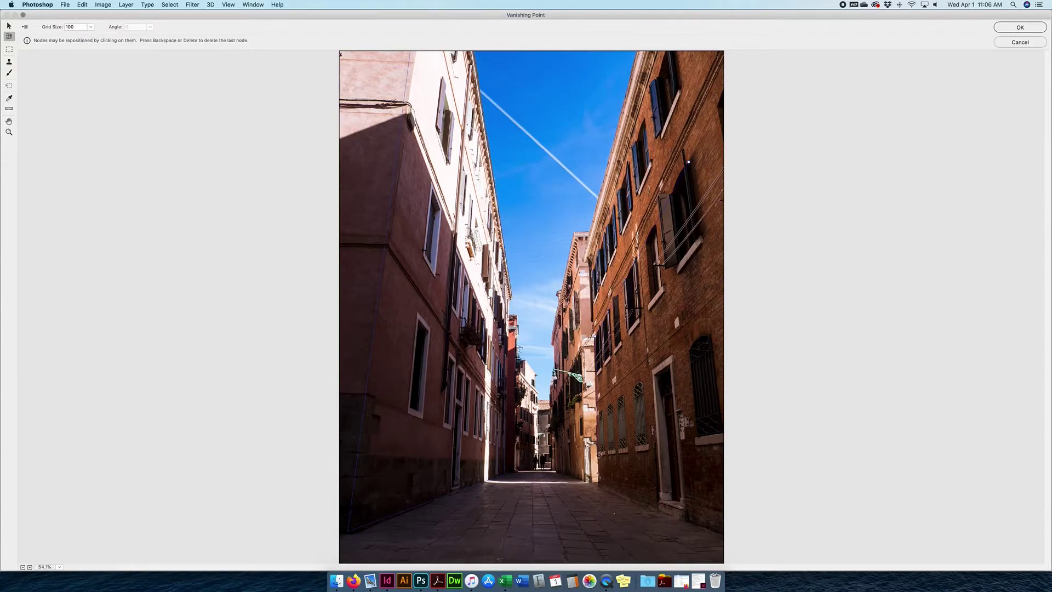
pyautogui.click(599, 455)
pyautogui.click(730, 443)
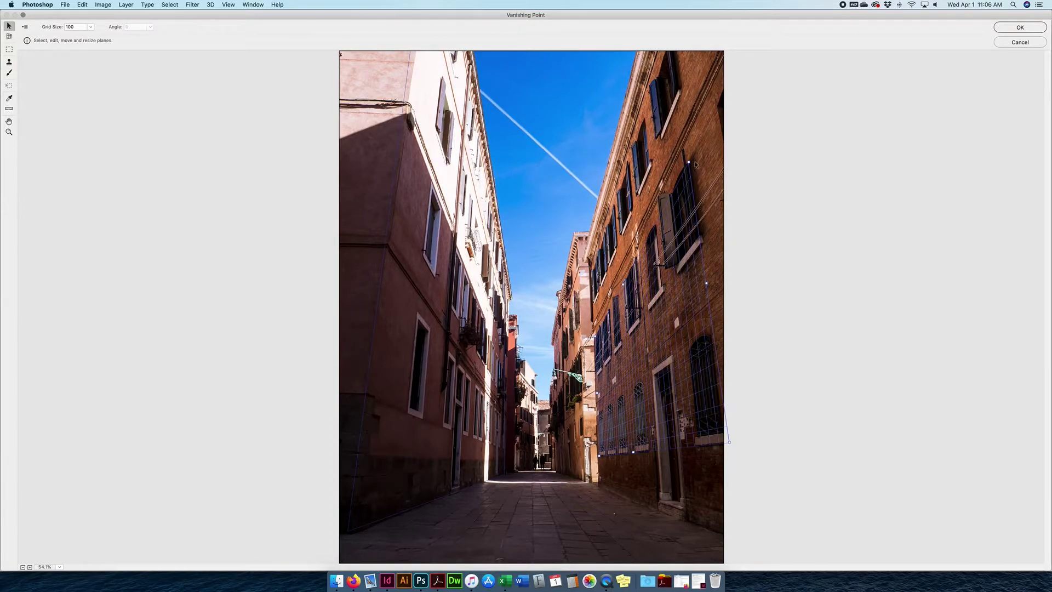
pyautogui.moveTo(690, 163)
pyautogui.mouseDown()
pyautogui.moveTo(636, 336)
pyautogui.moveTo(658, 322)
pyautogui.moveTo(660, 336)
pyautogui.moveTo(669, 320)
pyautogui.moveTo(655, 255)
pyautogui.moveTo(690, 158)
pyautogui.mouseUp()
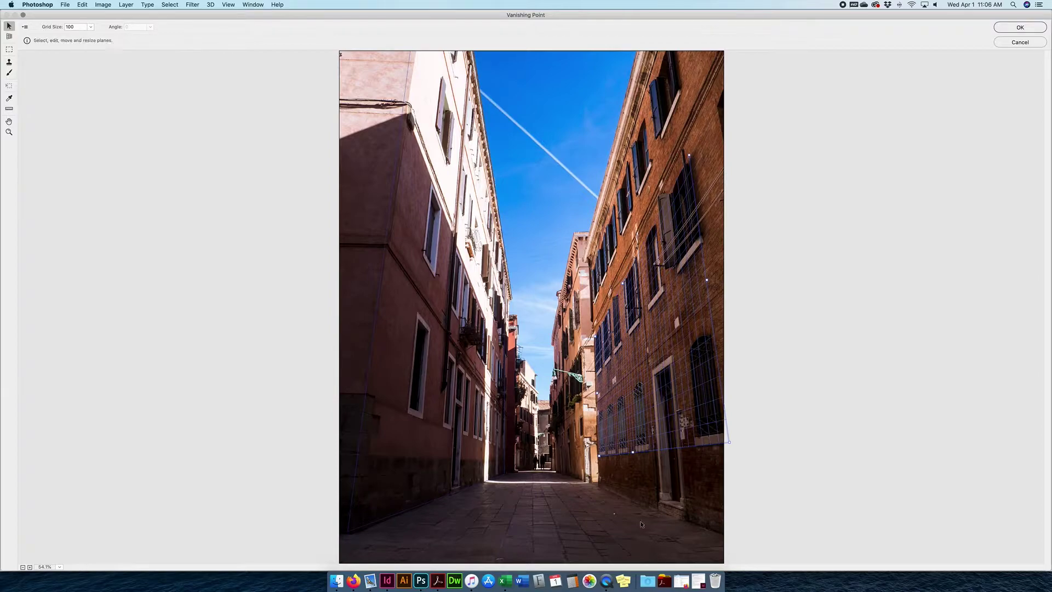
# - Extend the right building's plane down to the street, along the far facade, up to the roofline and past the photo's near edge
pyautogui.moveTo(634, 453); pyautogui.dragTo(634, 501)
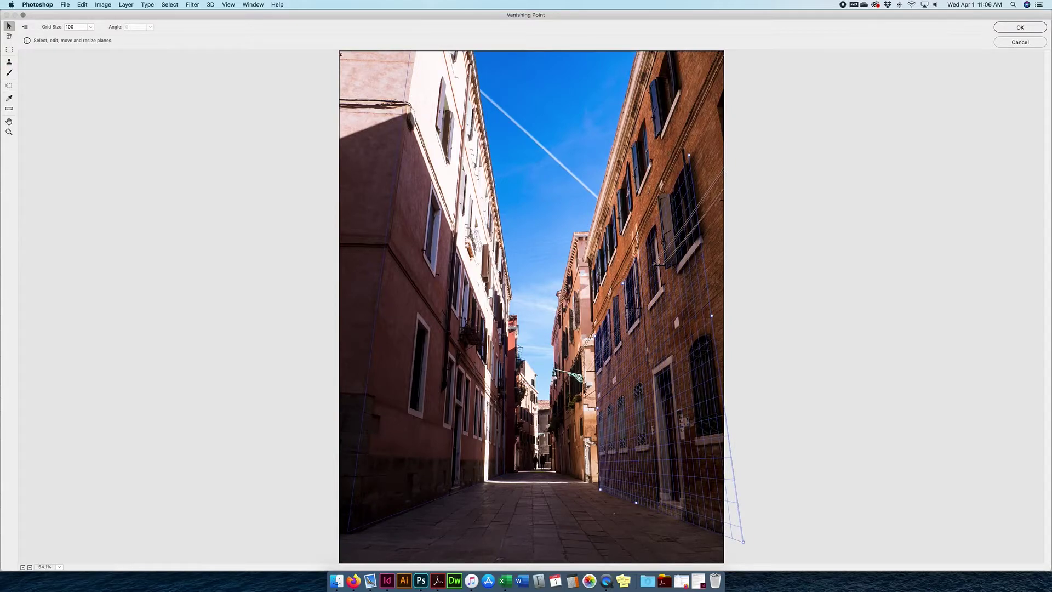
pyautogui.moveTo(598, 411); pyautogui.dragTo(565, 408)
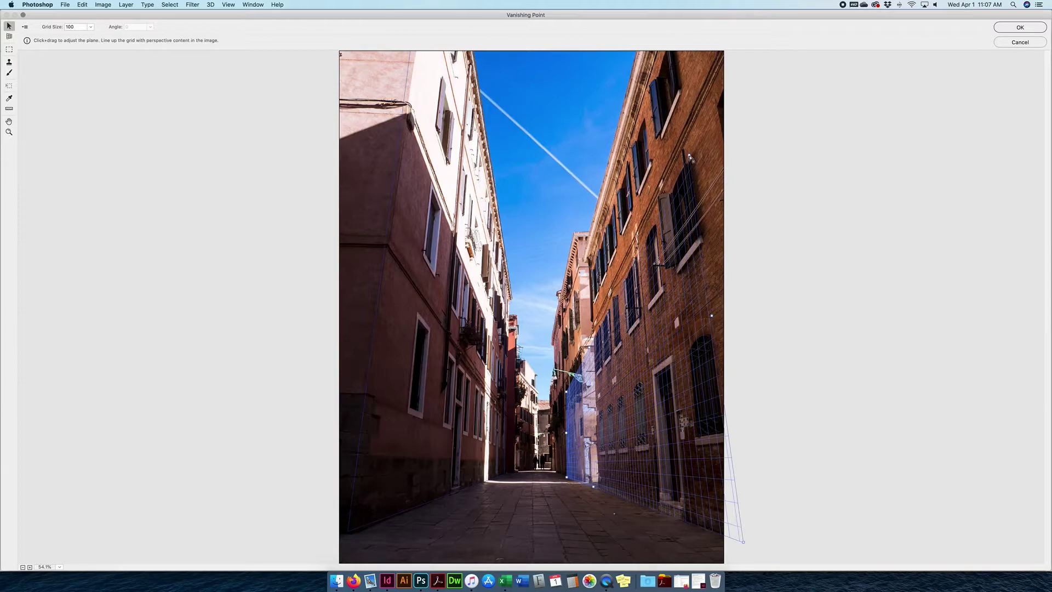
pyautogui.moveTo(690, 158); pyautogui.dragTo(692, 154)
pyautogui.moveTo(589, 344); pyautogui.dragTo(599, 193)
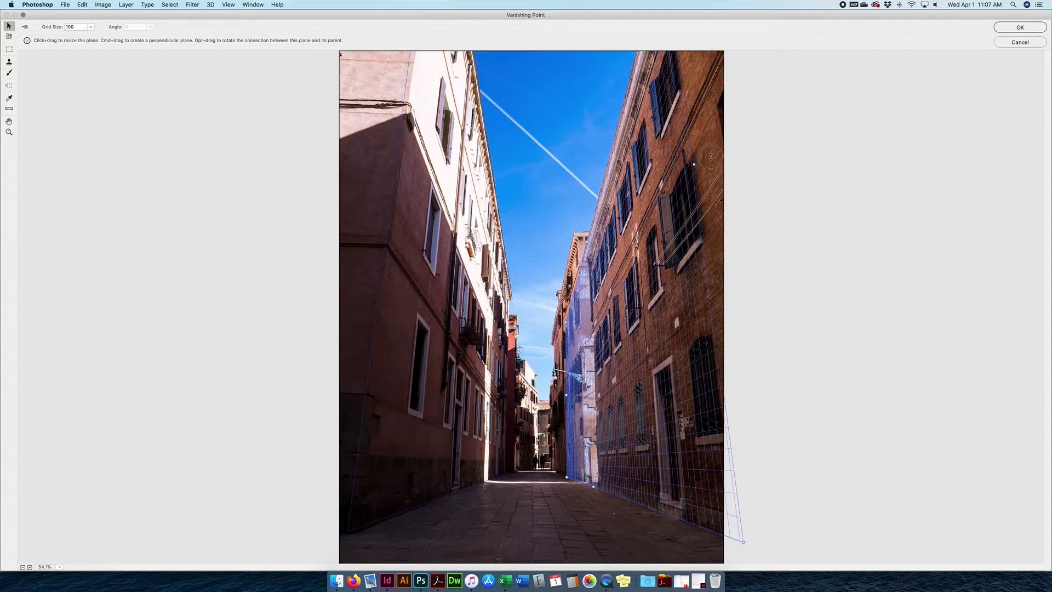
pyautogui.moveTo(711, 157); pyautogui.dragTo(763, 121)
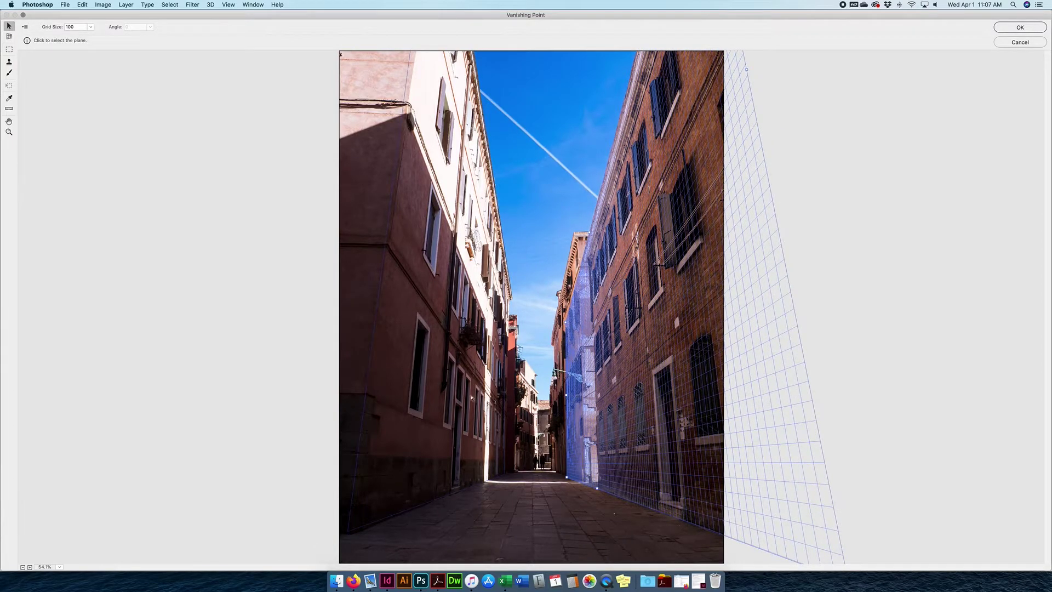
# - Create a third perspective plane on the street pavement between the two buildings, with its near corners outside the photo
pyautogui.click(9, 36)
pyautogui.click(503, 475)
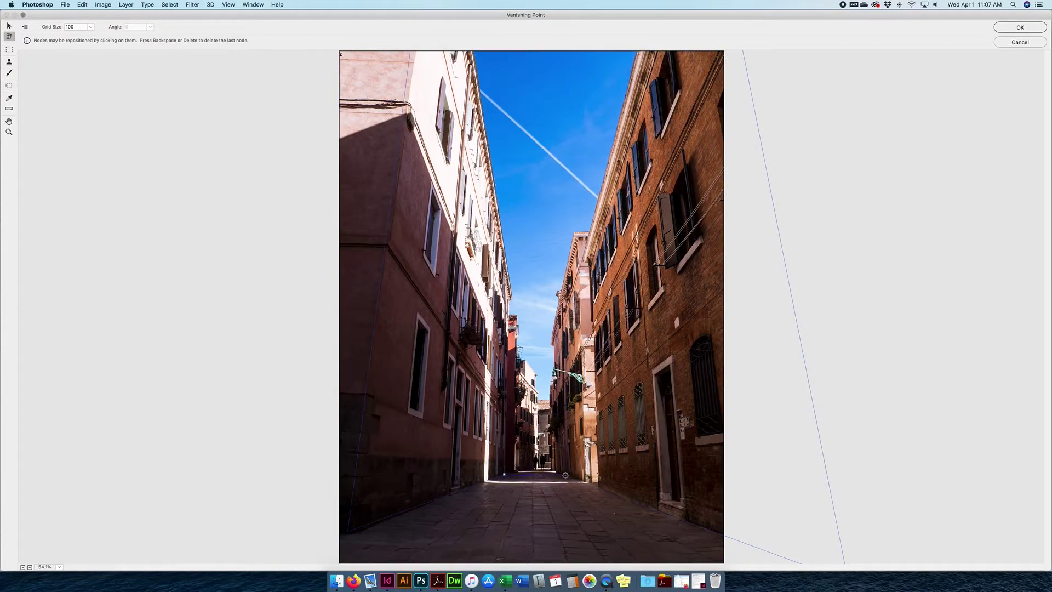
pyautogui.click(570, 476)
pyautogui.click(735, 540)
pyautogui.press('super+minus')
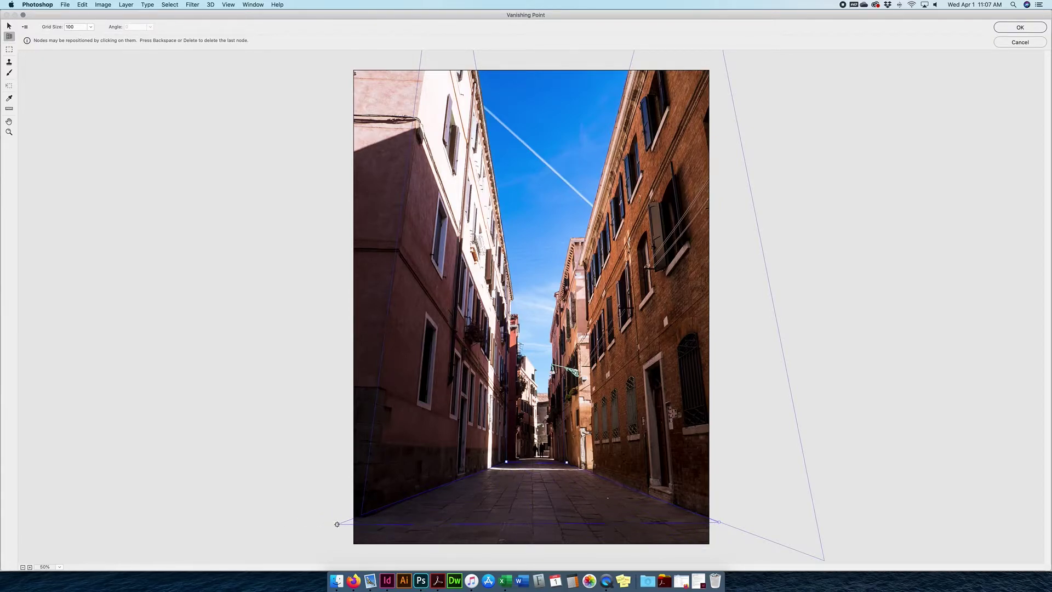
pyautogui.click(337, 523)
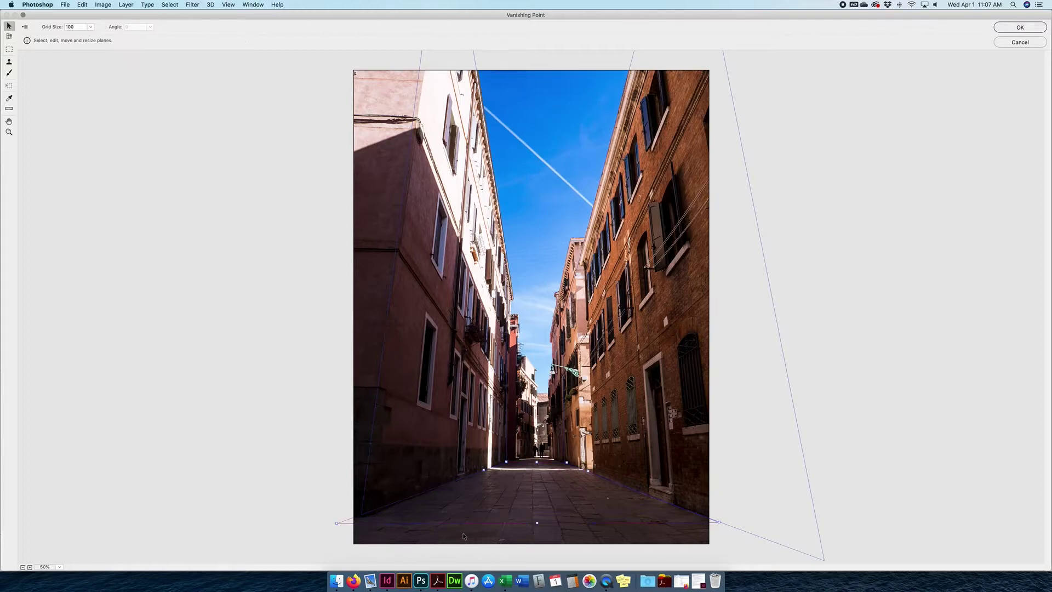
# - Adjust the street plane's corners and edges to cover the pavement from foreground to the alley's far end, and apply the filter
pyautogui.moveTo(336, 523)
pyautogui.mouseDown()
pyautogui.moveTo(342, 532)
pyautogui.moveTo(342, 522)
pyautogui.mouseUp()
pyautogui.moveTo(537, 522); pyautogui.dragTo(537, 551)
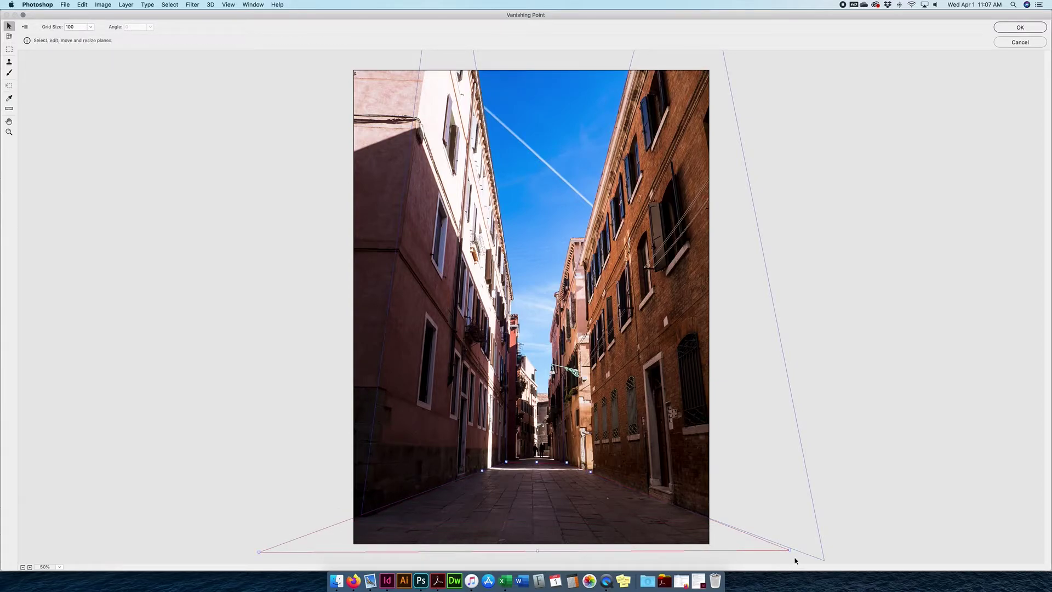
pyautogui.moveTo(791, 553)
pyautogui.mouseDown()
pyautogui.moveTo(717, 521)
pyautogui.moveTo(788, 547)
pyautogui.mouseUp()
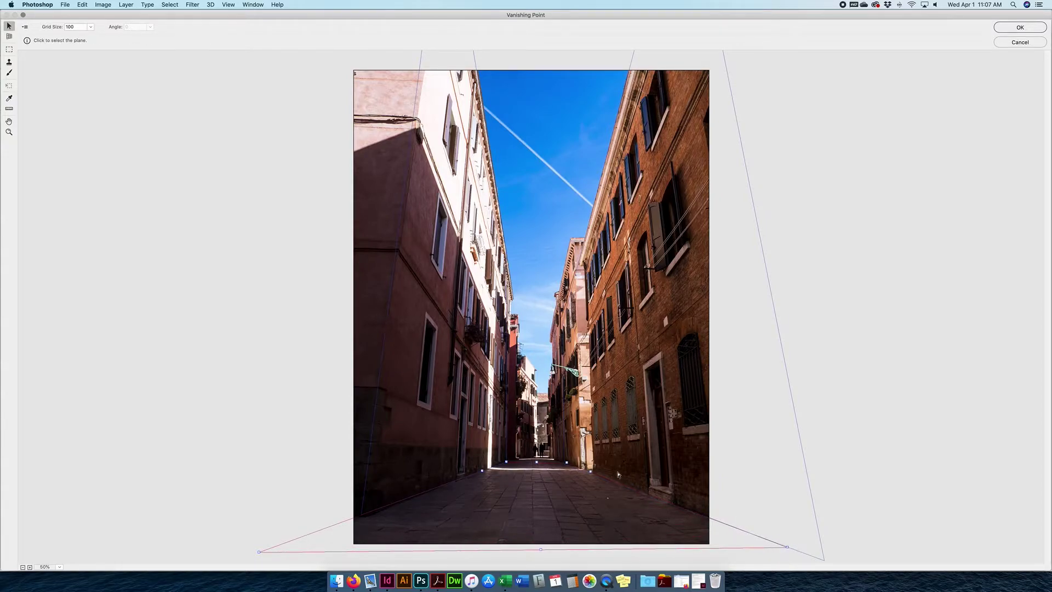
pyautogui.moveTo(568, 465); pyautogui.dragTo(572, 465)
pyautogui.moveTo(568, 463); pyautogui.dragTo(535, 458)
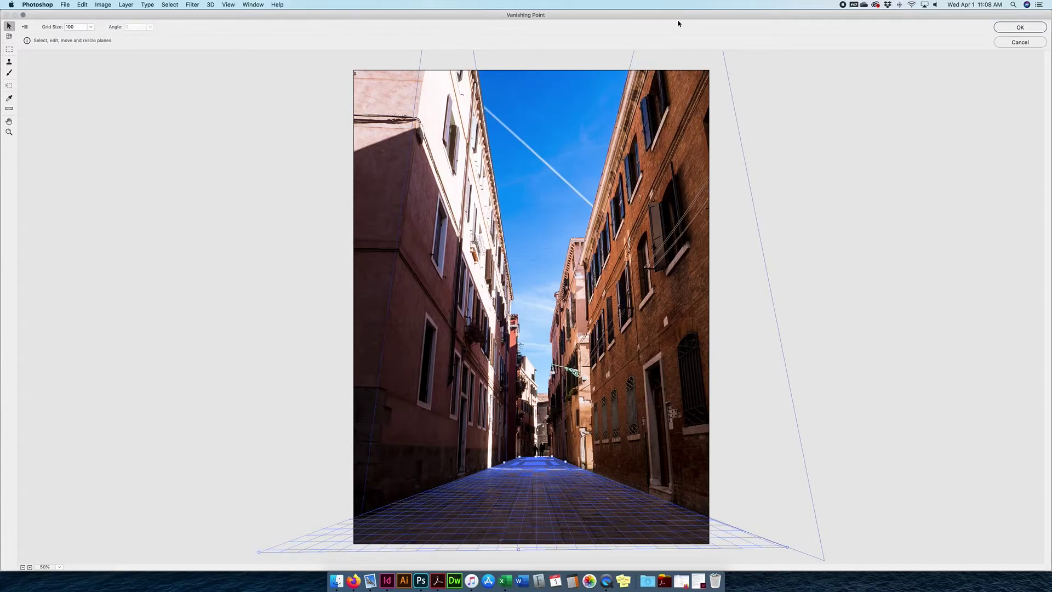
pyautogui.click(1030, 28)
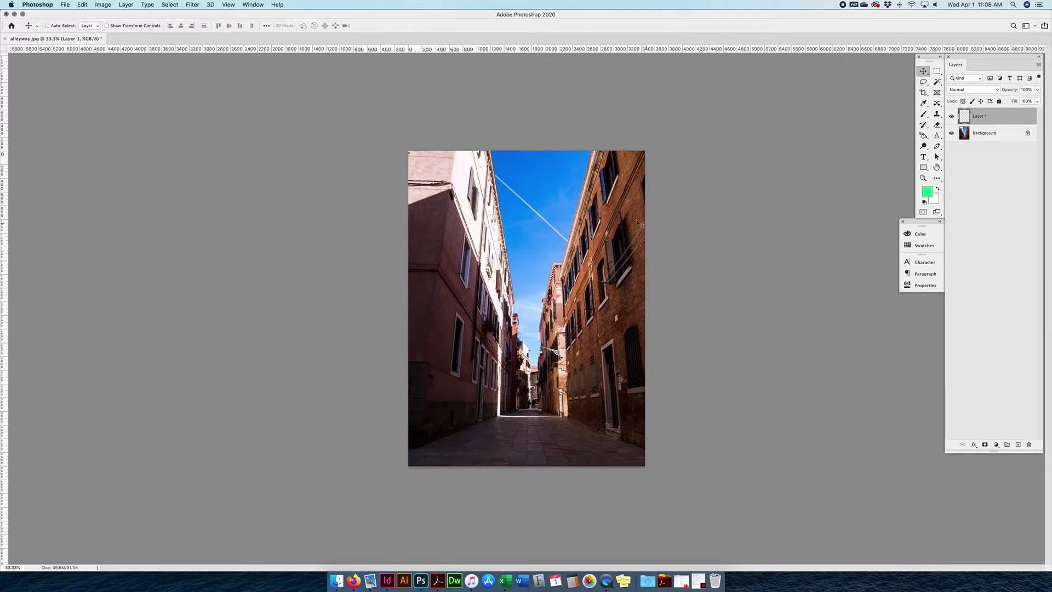
# - Reopen the Vanishing Point filter on the new layer and select the right building's perspective plane
pyautogui.click(190, 4)
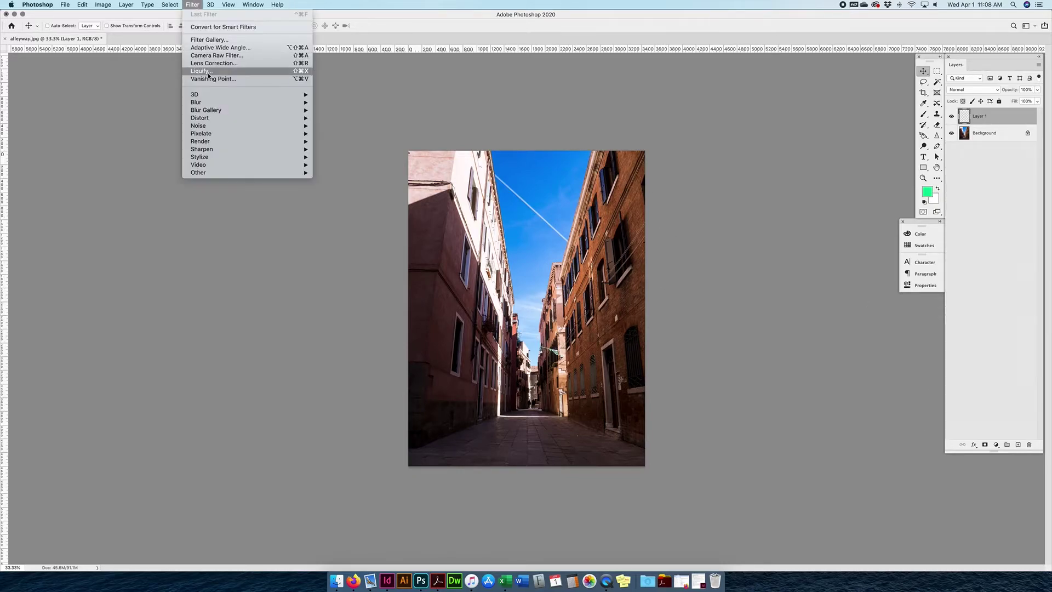
pyautogui.click(219, 82)
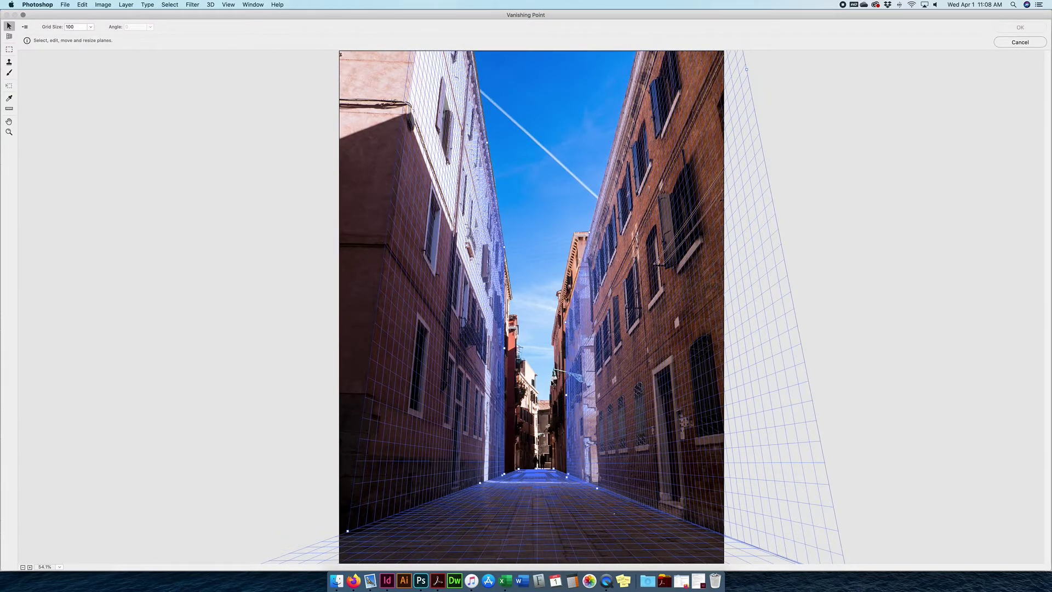
pyautogui.click(10, 50)
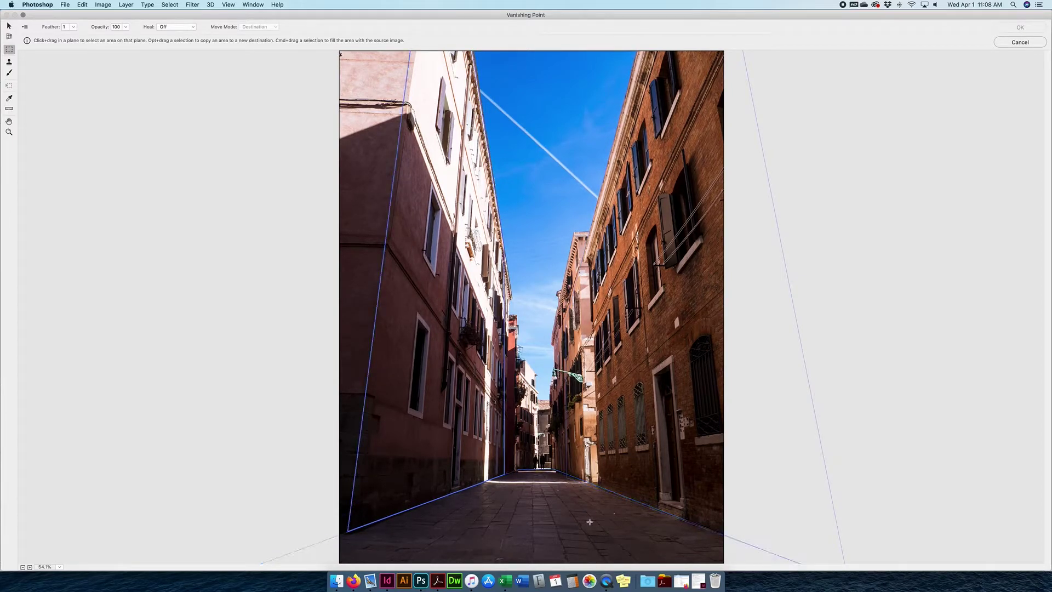
pyautogui.press('v')
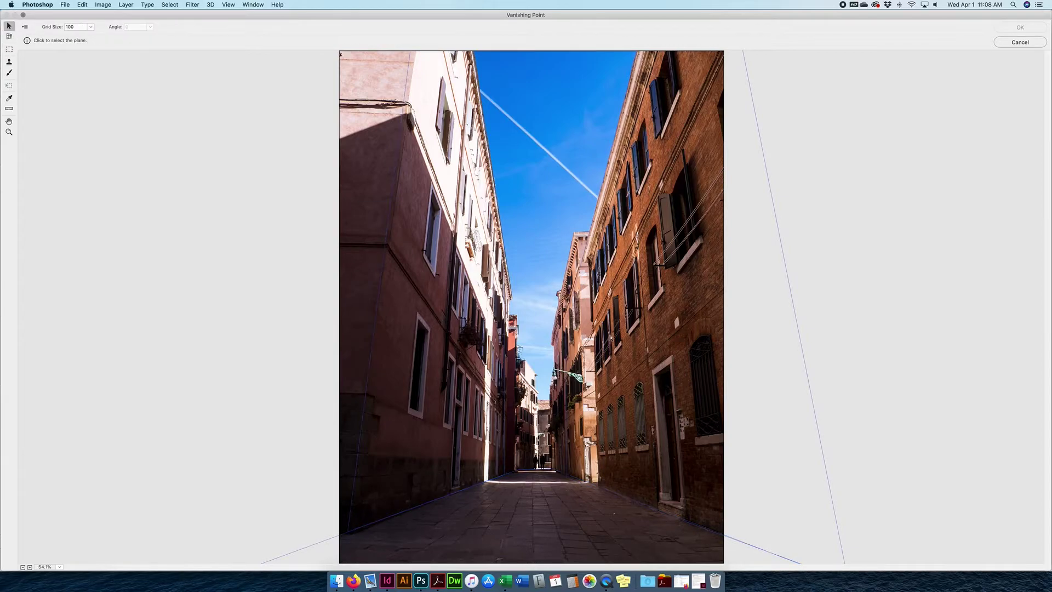
pyautogui.click(608, 340)
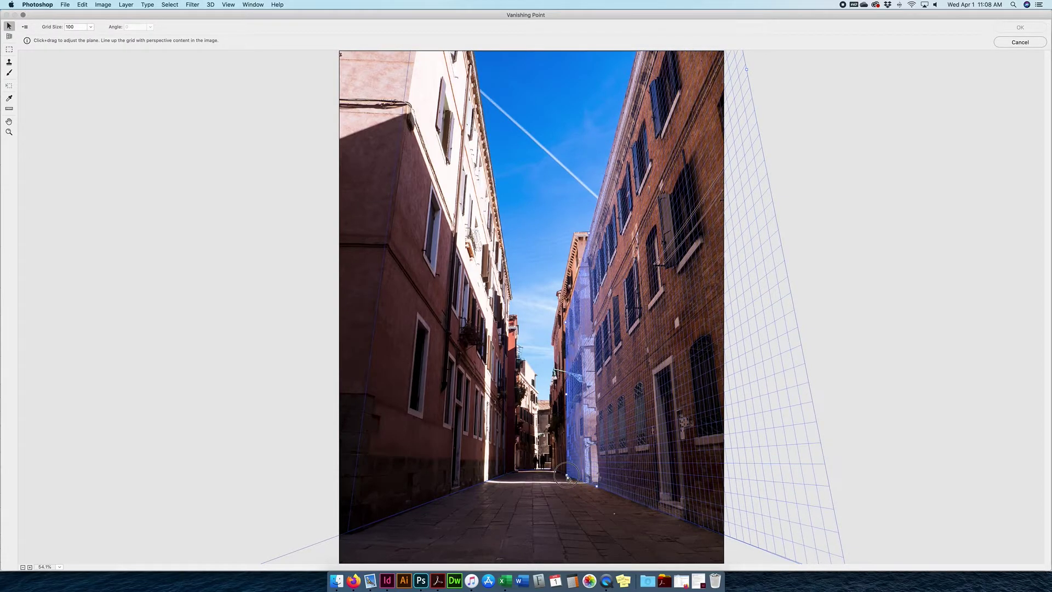
# - Marquee-select the lower window on the left building, place a copy of it on the wall nearer the viewer, and deselect
pyautogui.press('m')
pyautogui.click(429, 449)
pyautogui.moveTo(416, 311)
pyautogui.mouseDown()
pyautogui.moveTo(426, 423)
pyautogui.moveTo(413, 311)
pyautogui.mouseUp()
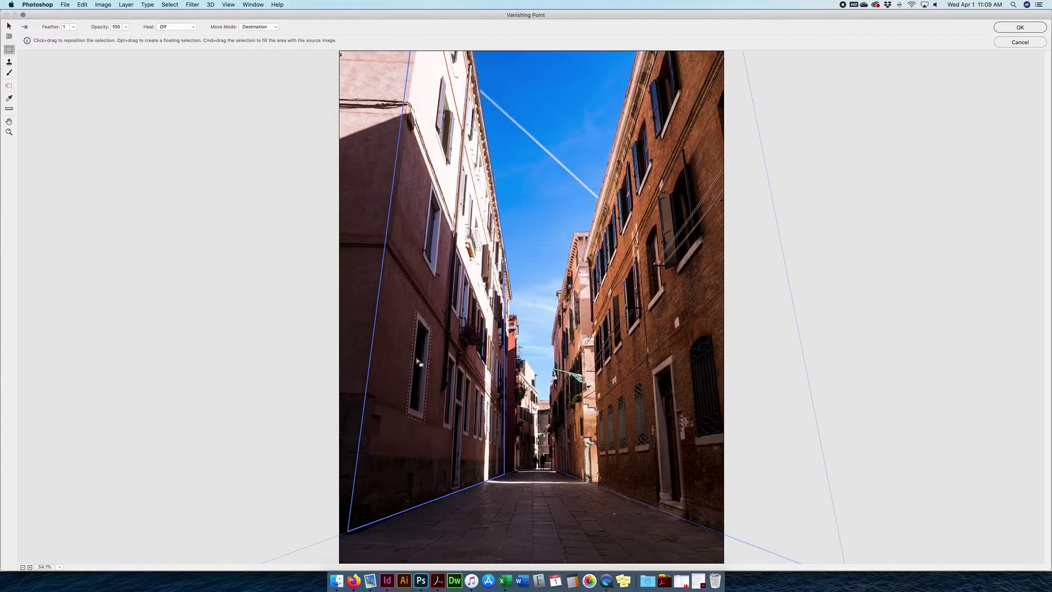
pyautogui.press('alt')
pyautogui.press('alt')
pyautogui.press('alt')
pyautogui.moveTo(419, 361); pyautogui.dragTo(395, 333)
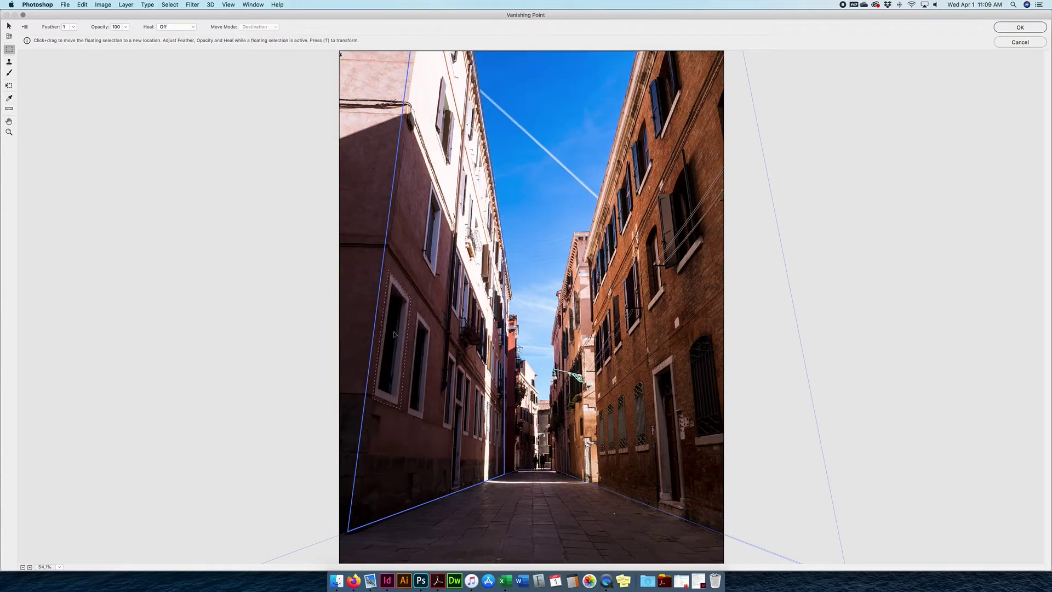
pyautogui.press('super+d')
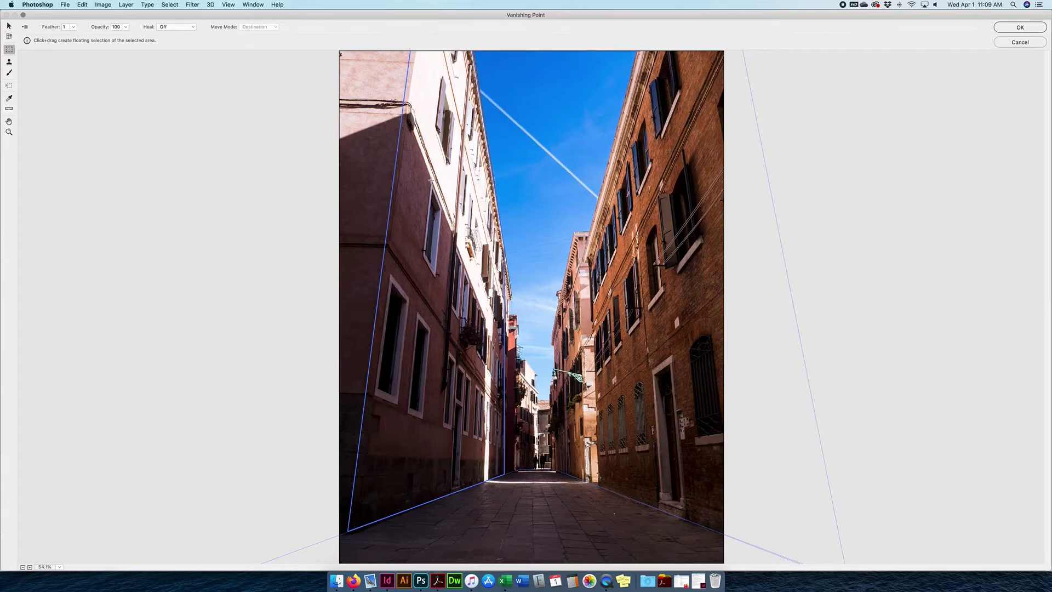
# - Select the upper window on the left building, cover it with plain wall from beside it, and apply the Vanishing Point edits
pyautogui.moveTo(431, 180); pyautogui.dragTo(410, 234)
pyautogui.click(449, 272)
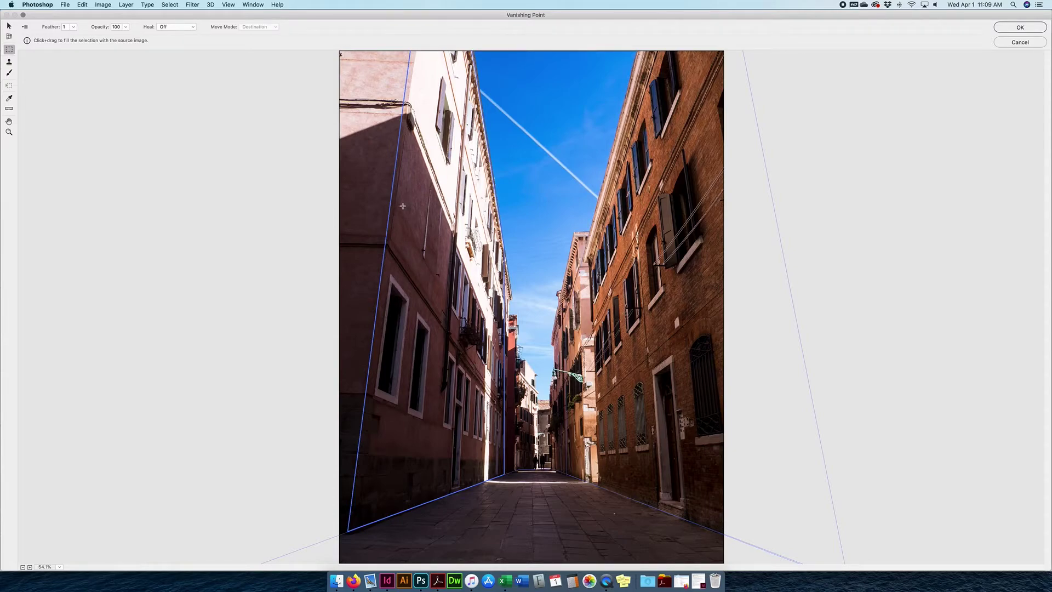
pyautogui.click(1023, 27)
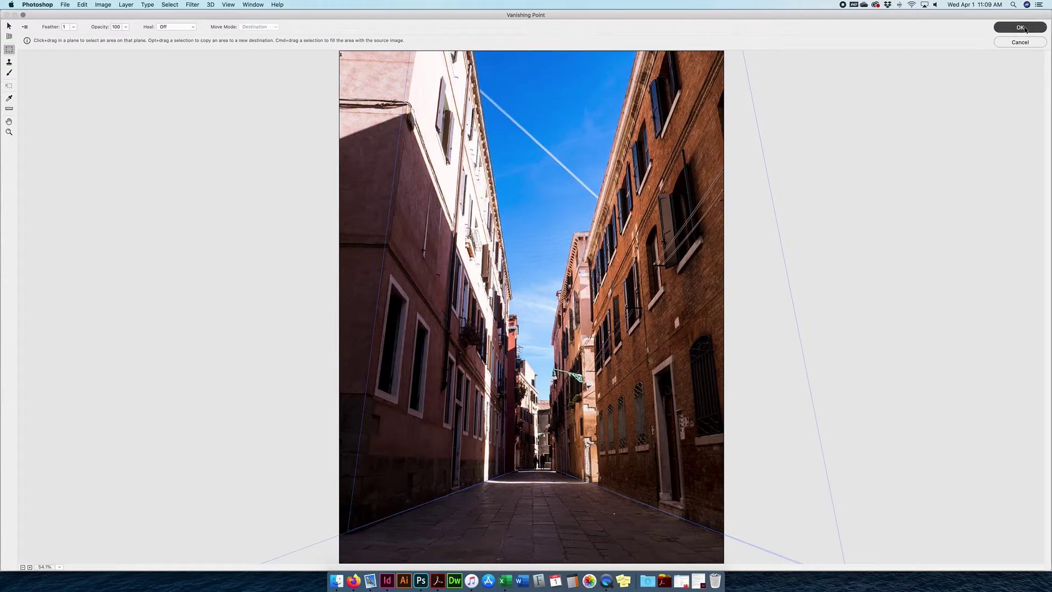
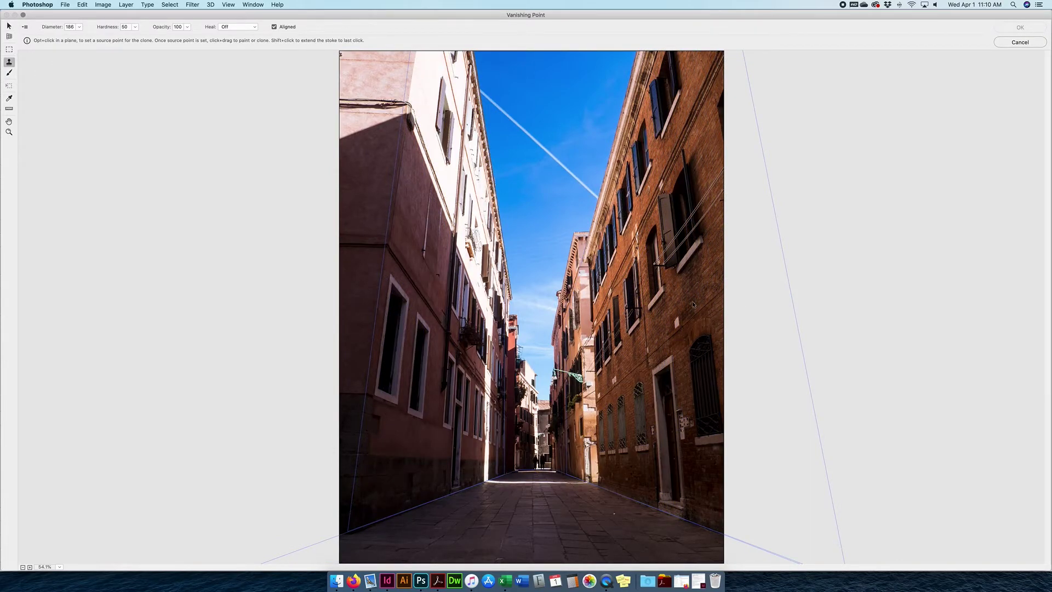
# - Clone brickwork over the small white patch on the right building's wall with the Stamp tool at hardness 0 and opacity 75
pyautogui.press('alt')
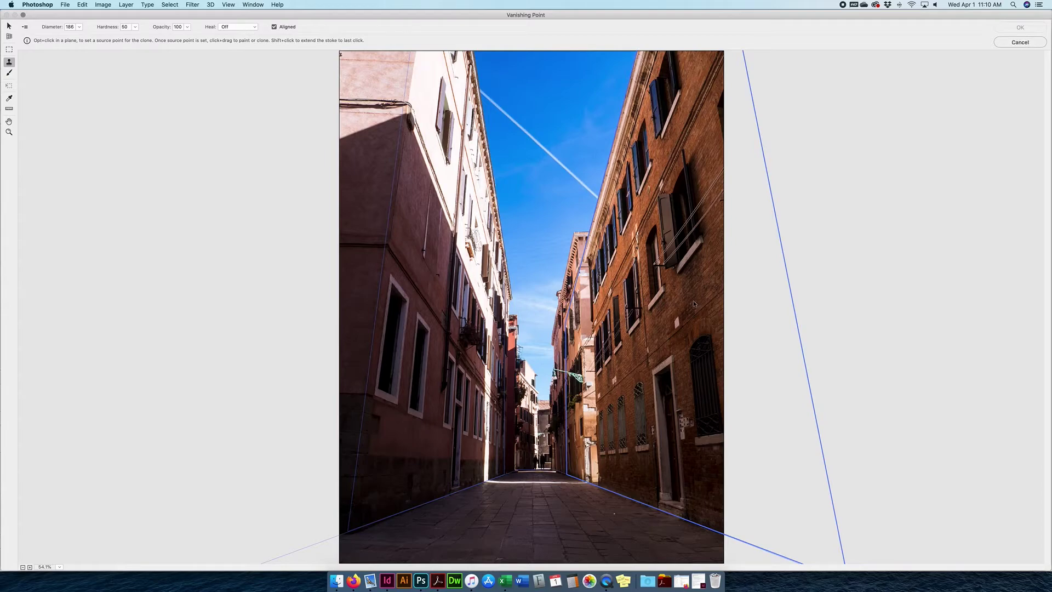
pyautogui.press('alt')
pyautogui.keyDown('alt'); pyautogui.click(693, 307); pyautogui.keyUp('alt')
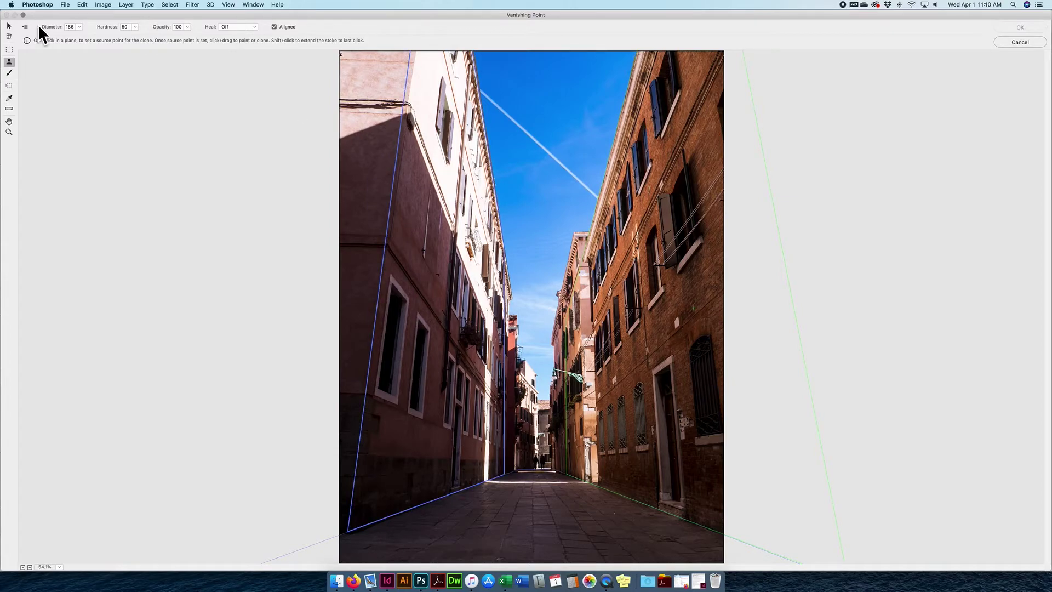
pyautogui.click(79, 27)
pyautogui.click(136, 28)
pyautogui.click(186, 27)
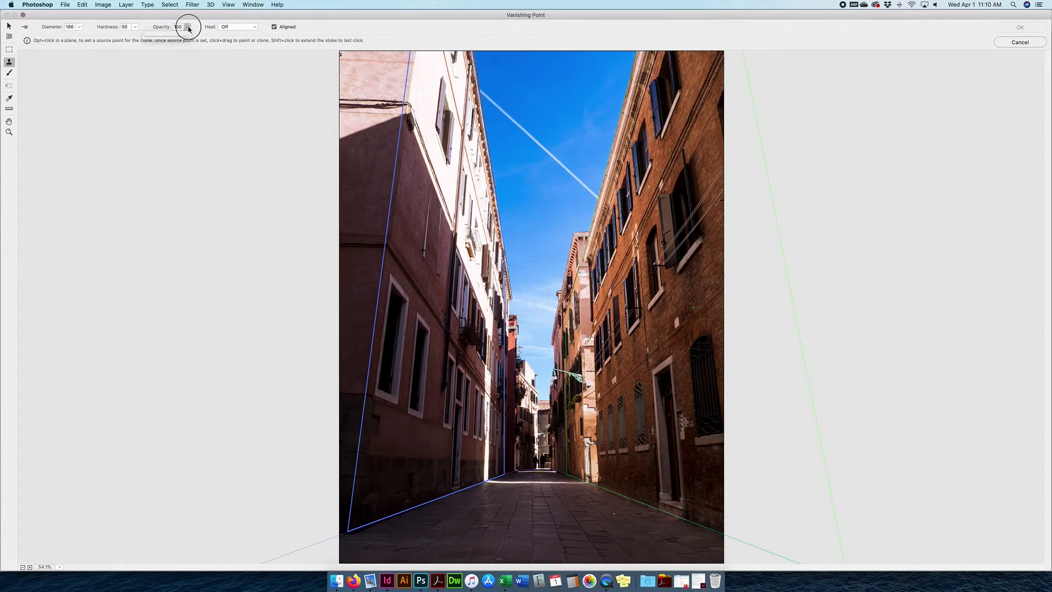
pyautogui.moveTo(176, 36); pyautogui.dragTo(177, 36)
pyautogui.click(135, 27)
pyautogui.moveTo(114, 36); pyautogui.dragTo(92, 36)
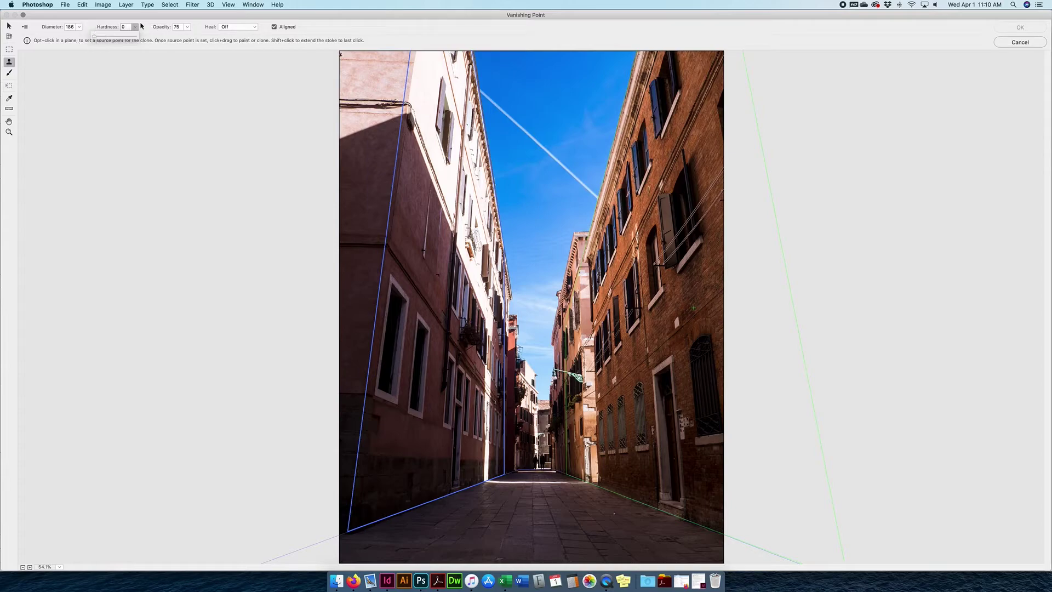
pyautogui.click(696, 304)
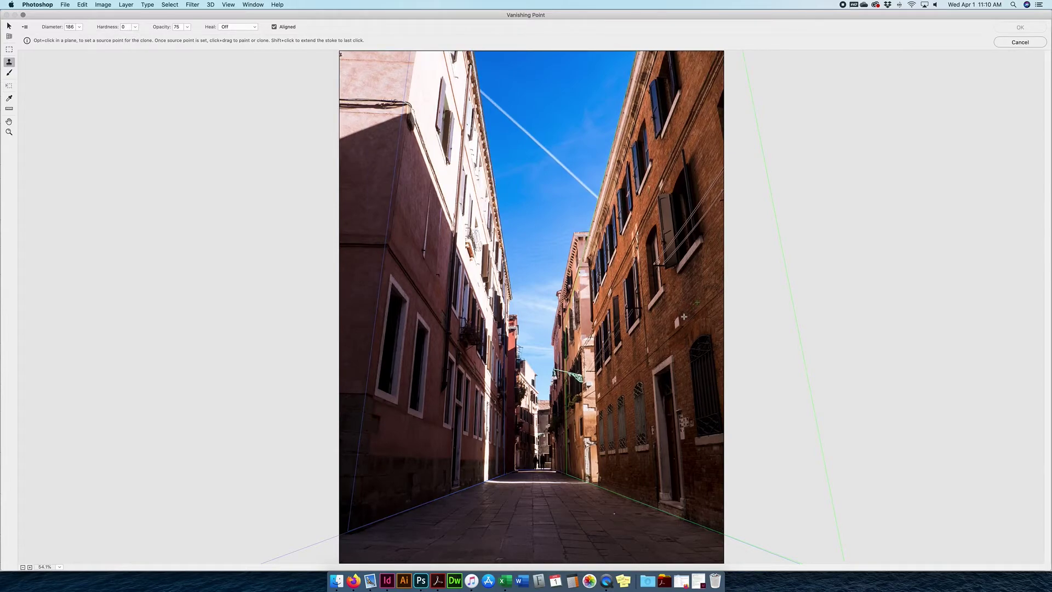
pyautogui.click(684, 313)
# - Try to clone an area of the left building's wall onto the plaster beside it, and undo the stroke
pyautogui.keyDown('alt'); pyautogui.click(440, 259); pyautogui.keyUp('alt')
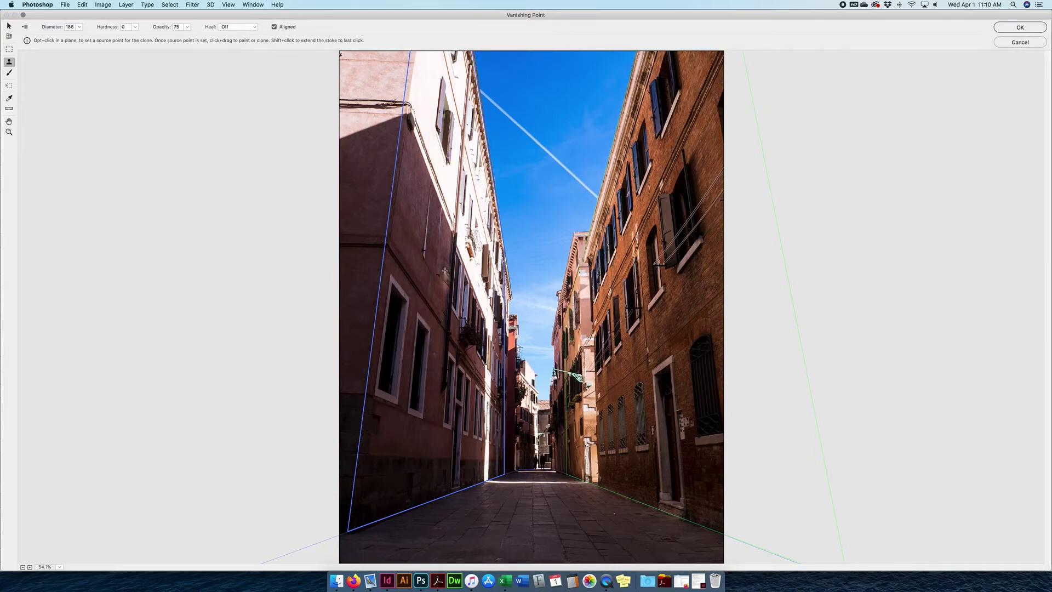
pyautogui.moveTo(445, 271); pyautogui.dragTo(413, 237)
pyautogui.press('super+z')
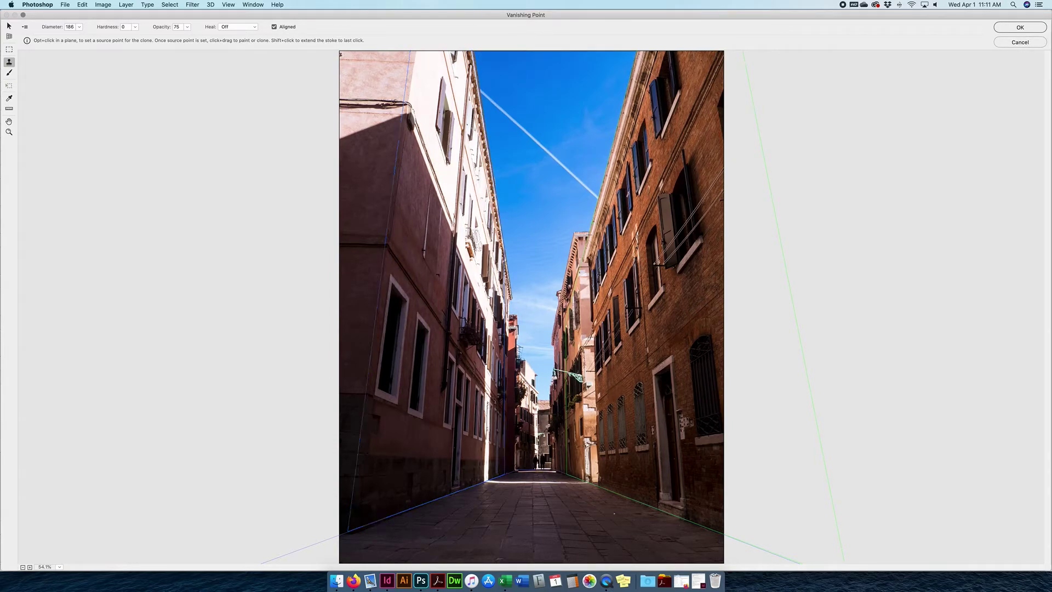
# - Apply the Vanishing Point edits and toggle Layer 2's visibility to compare the walls before and after
pyautogui.click(1034, 29)
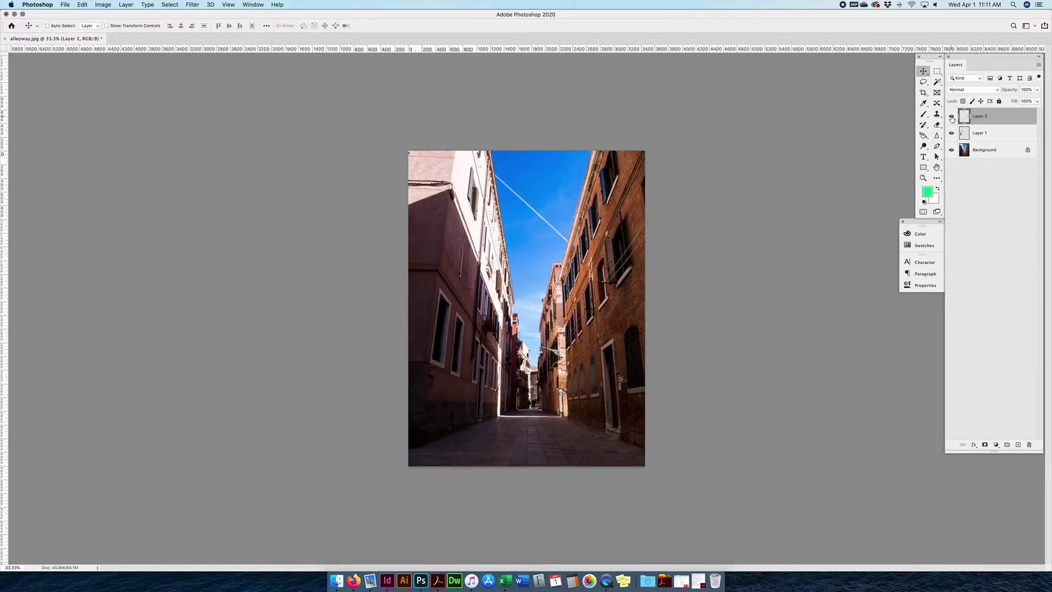
pyautogui.click(952, 117)
pyautogui.click(952, 117)
pyautogui.click(952, 117)
pyautogui.click(952, 116)
# - Add the text MARKET over the sky and move it to the middle of the sky between the buildings
pyautogui.click(924, 157)
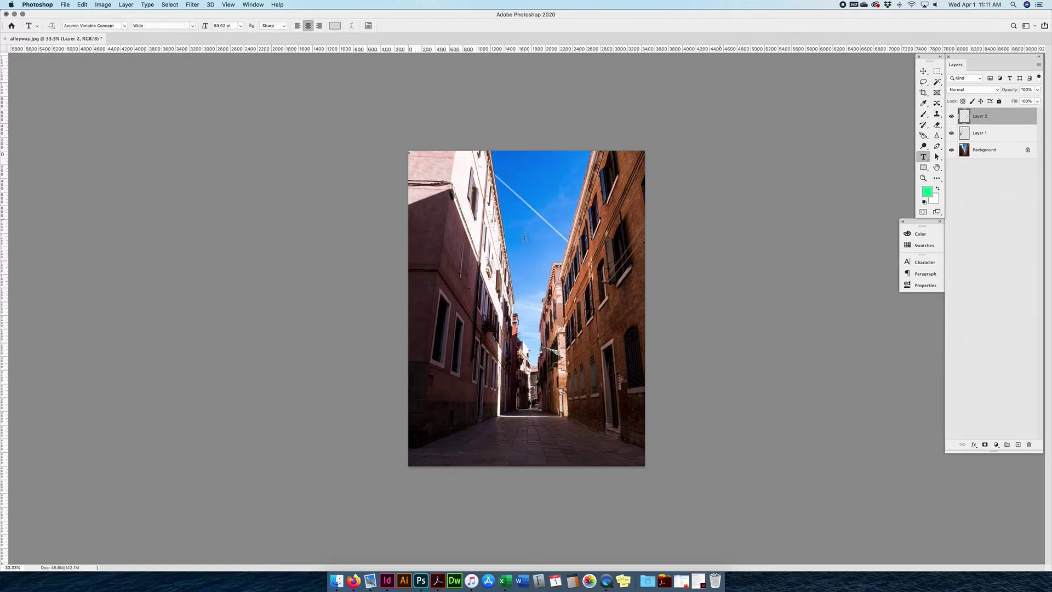
pyautogui.click(515, 198)
pyautogui.write('MARKET')
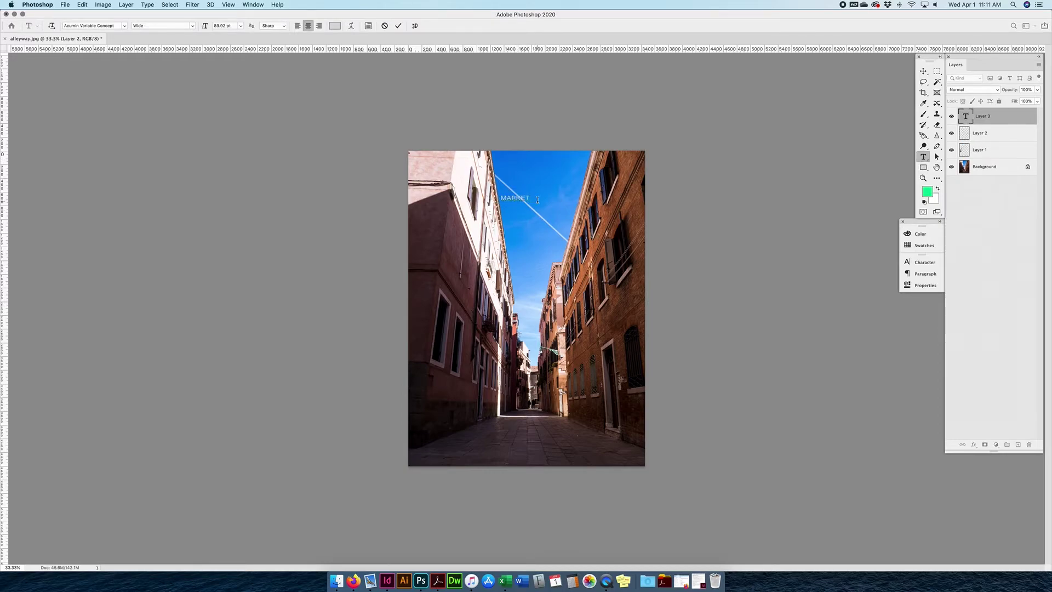
pyautogui.click(925, 71)
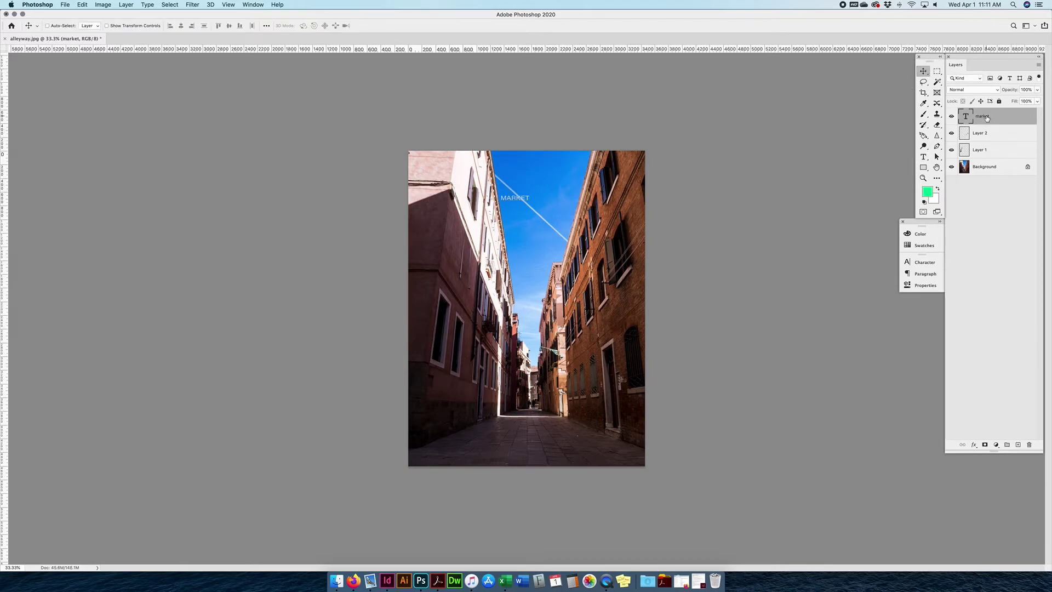
pyautogui.click(510, 201)
pyautogui.moveTo(510, 202); pyautogui.dragTo(530, 180)
# - Load the MARKET text as a selection, copy it, deselect, and hide its text layer
pyautogui.keyDown('super'); pyautogui.click(966, 118); pyautogui.keyUp('super')
pyautogui.press('super+c')
pyautogui.press('super+d')
pyautogui.click(951, 116)
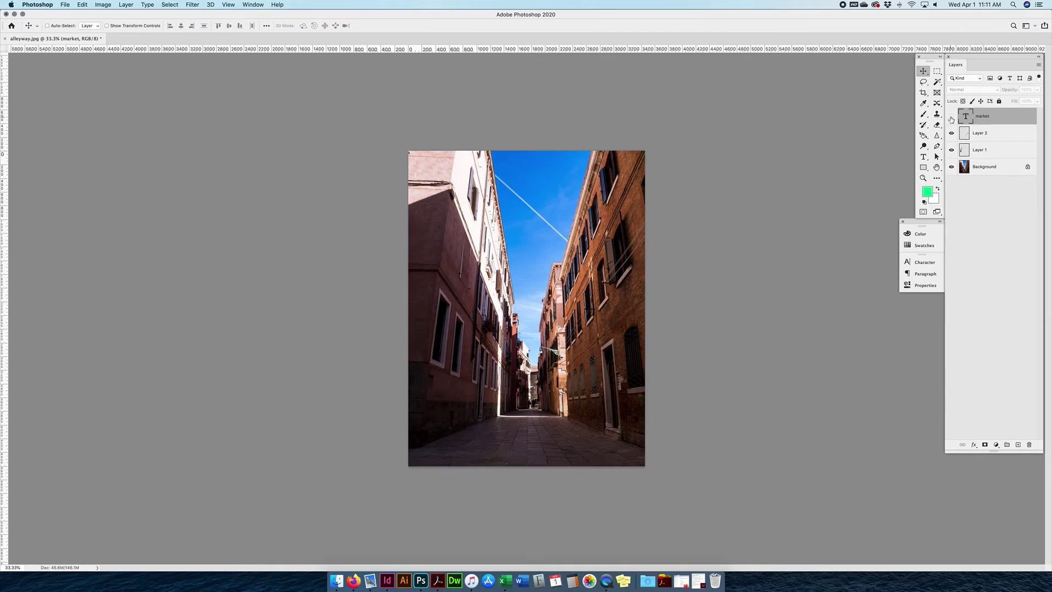
# - Paste the copied MARKET lettering into Vanishing Point on a new layer and place it on the right building's wall above the door
pyautogui.click(1019, 445)
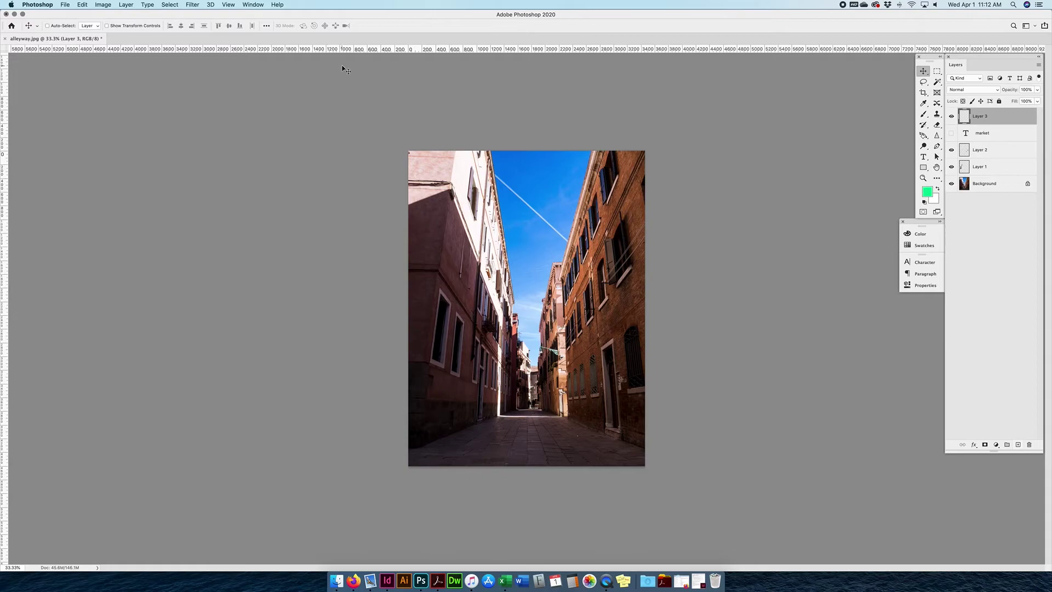
pyautogui.click(193, 5)
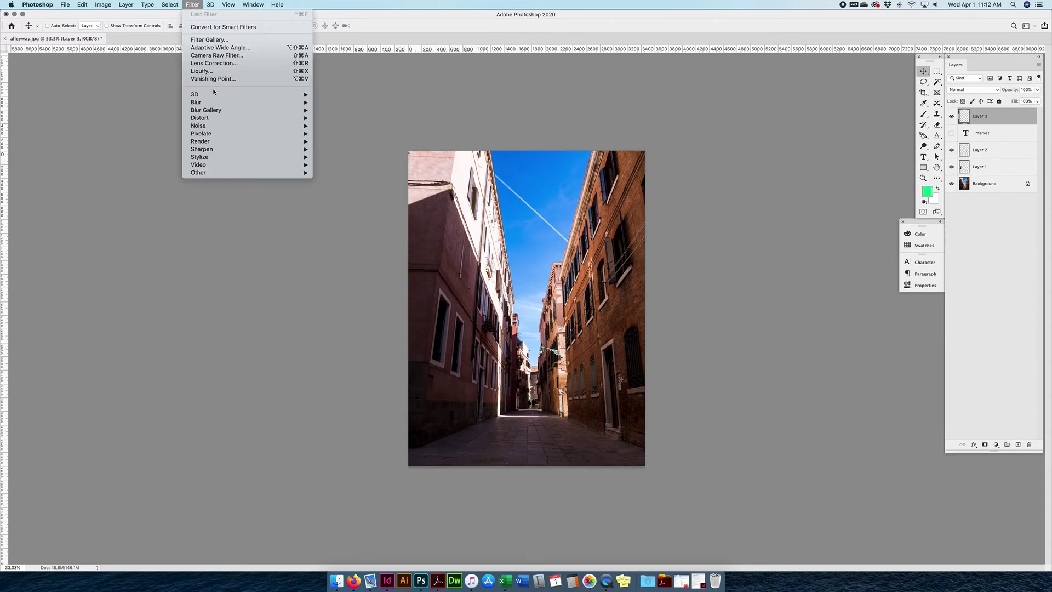
pyautogui.click(319, 99)
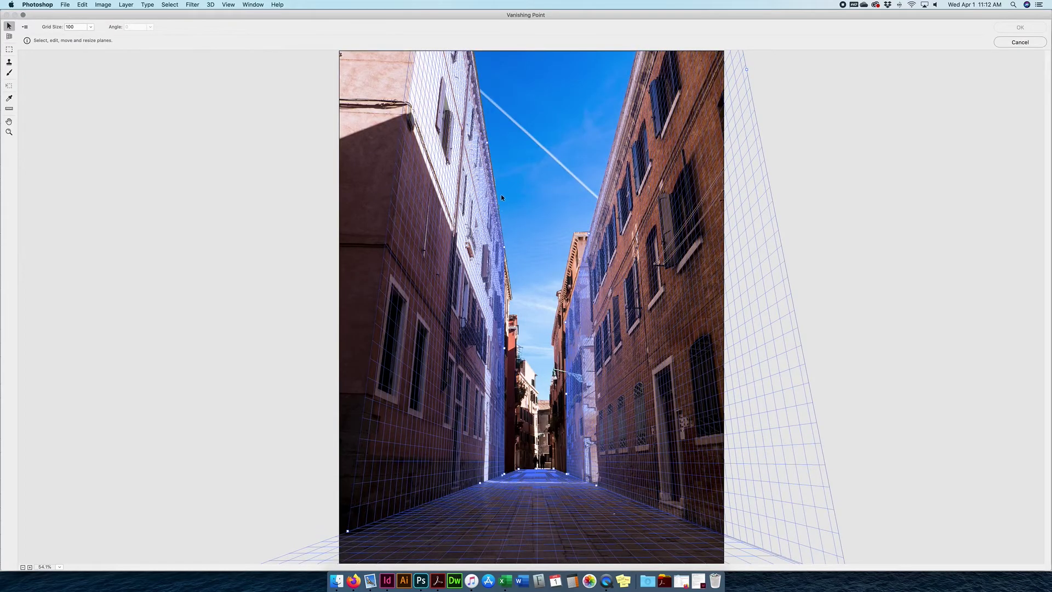
pyautogui.press('m')
pyautogui.moveTo(340, 52); pyautogui.dragTo(364, 58)
pyautogui.click(365, 56)
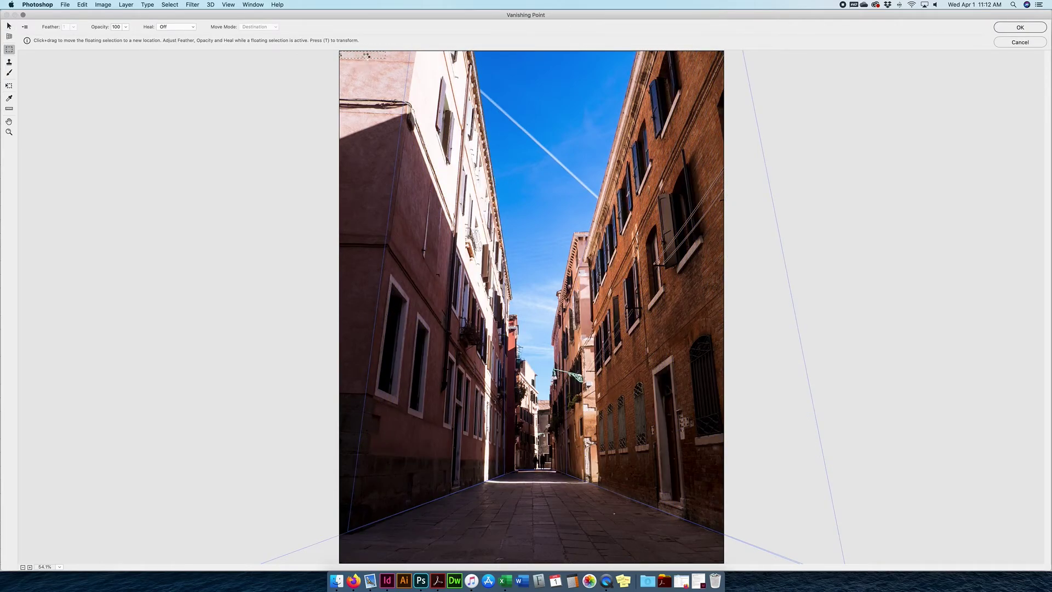
pyautogui.click(359, 57)
pyautogui.moveTo(359, 57); pyautogui.dragTo(679, 322)
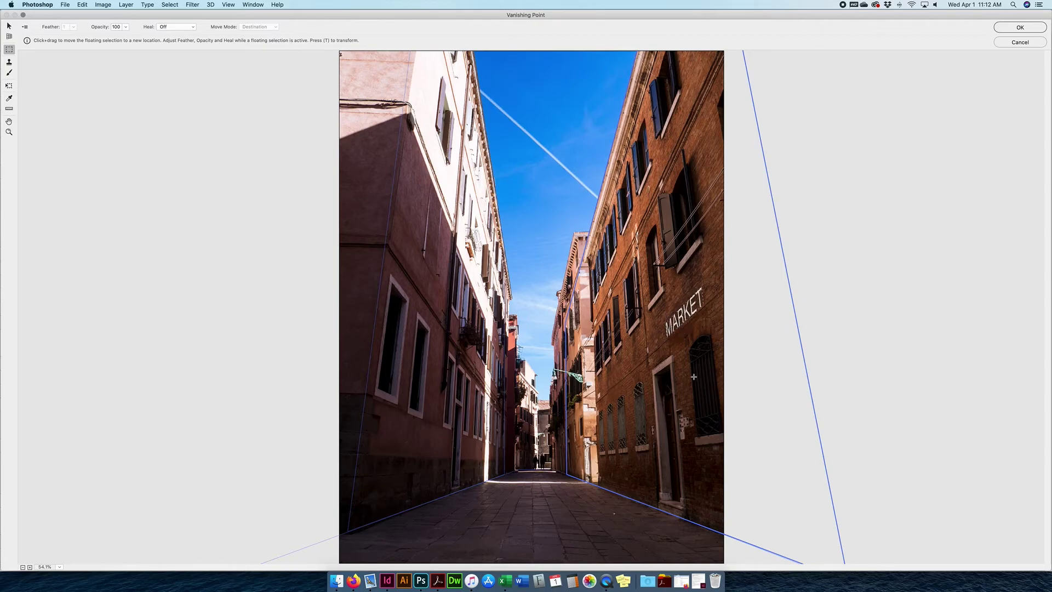
# - Enlarge the MARKET lettering to span the wall above the door and barred window, apply the filter, and toggle Layer 3 to compare
pyautogui.click(776, 361)
pyautogui.press('alt')
pyautogui.press('t')
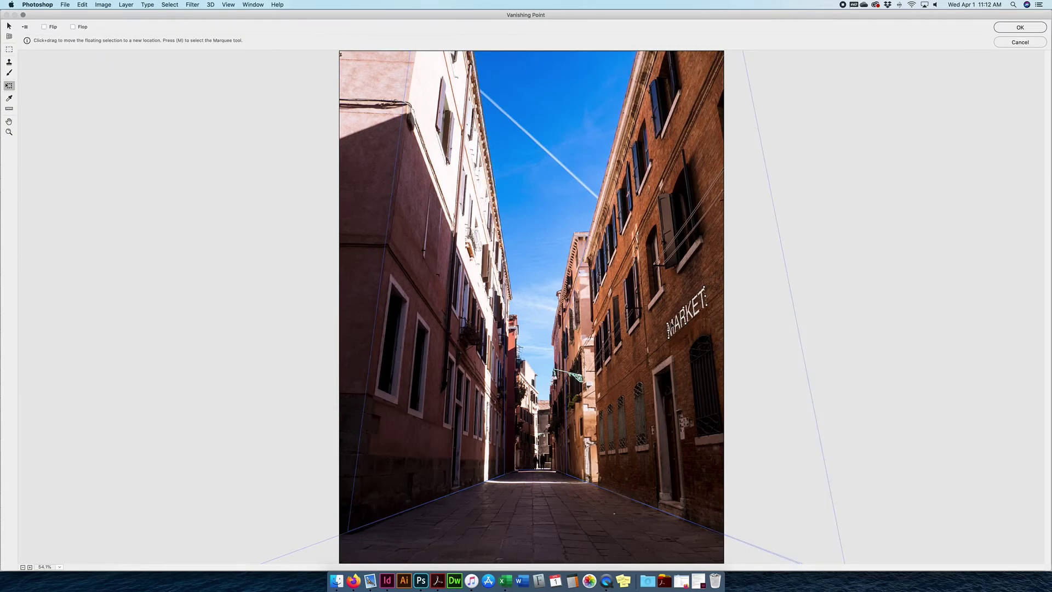
pyautogui.moveTo(668, 326); pyautogui.dragTo(620, 364)
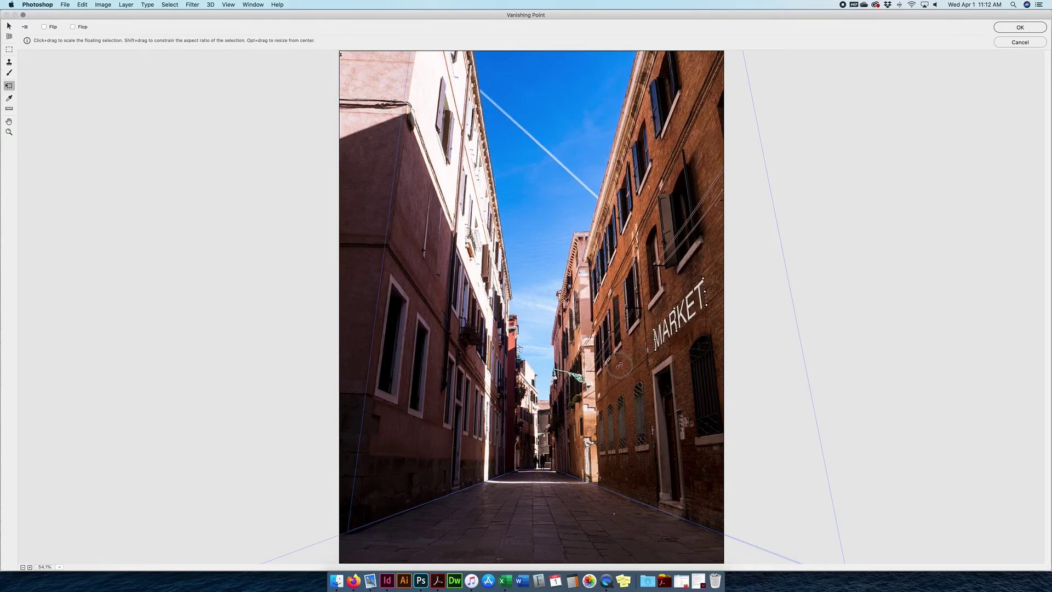
pyautogui.moveTo(706, 274)
pyautogui.mouseDown()
pyautogui.moveTo(718, 262)
pyautogui.moveTo(721, 275)
pyautogui.moveTo(709, 267)
pyautogui.moveTo(722, 255)
pyautogui.moveTo(714, 264)
pyautogui.mouseUp()
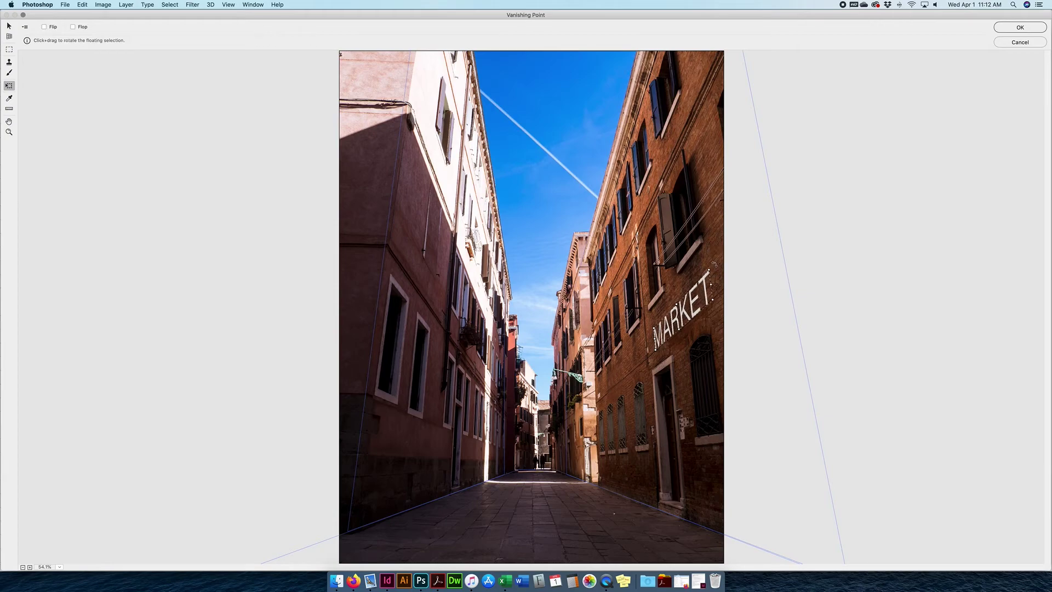
pyautogui.click(1020, 28)
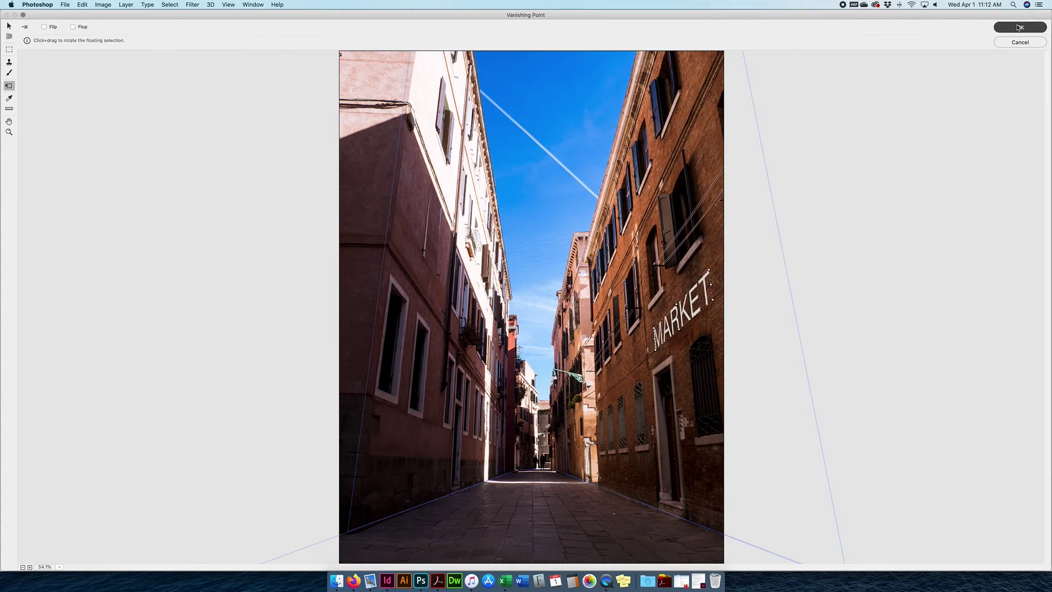
pyautogui.click(951, 116)
pyautogui.click(952, 117)
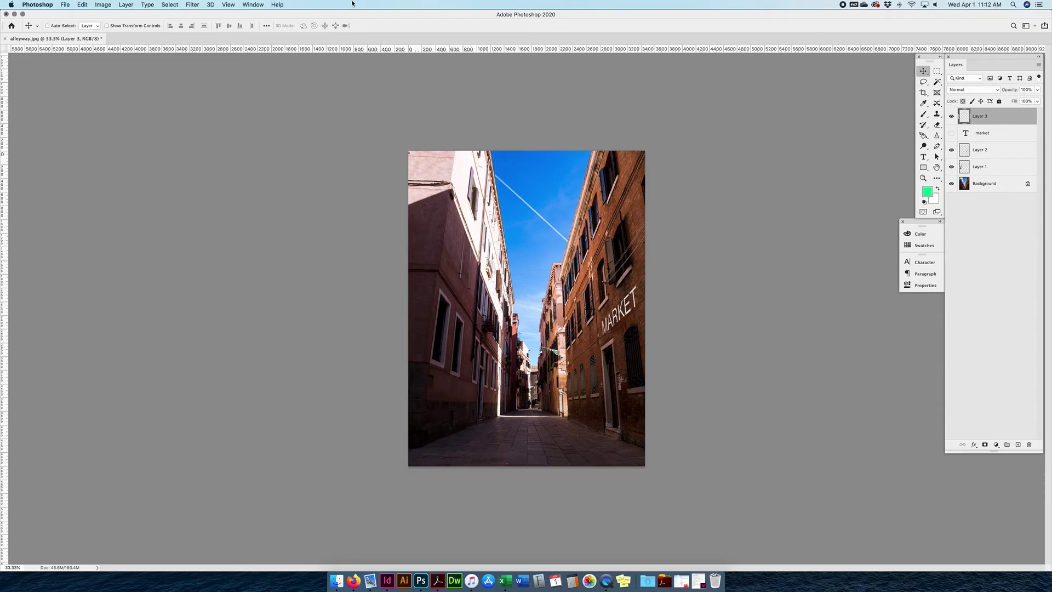
# - Reopen Vanishing Point to view the wall lettering against the perspective grids, and cancel the filter
pyautogui.click(193, 5)
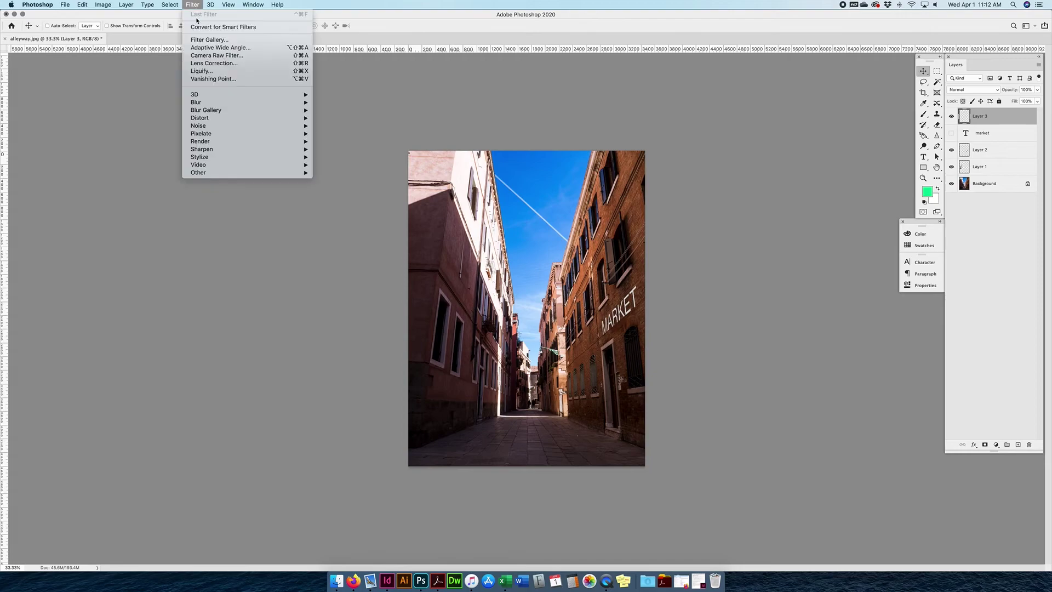
pyautogui.click(200, 79)
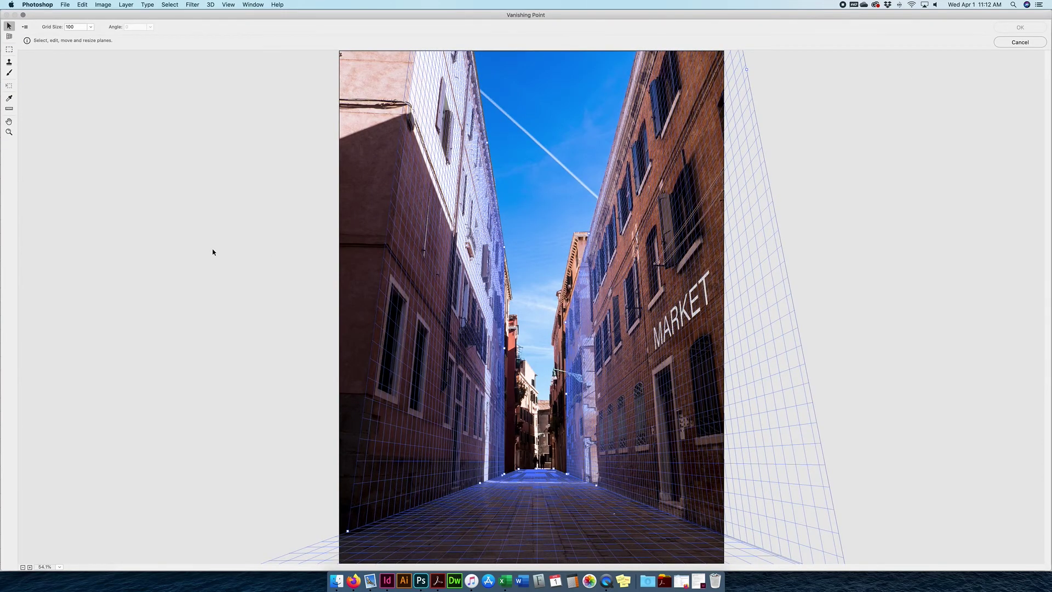
pyautogui.click(1022, 42)
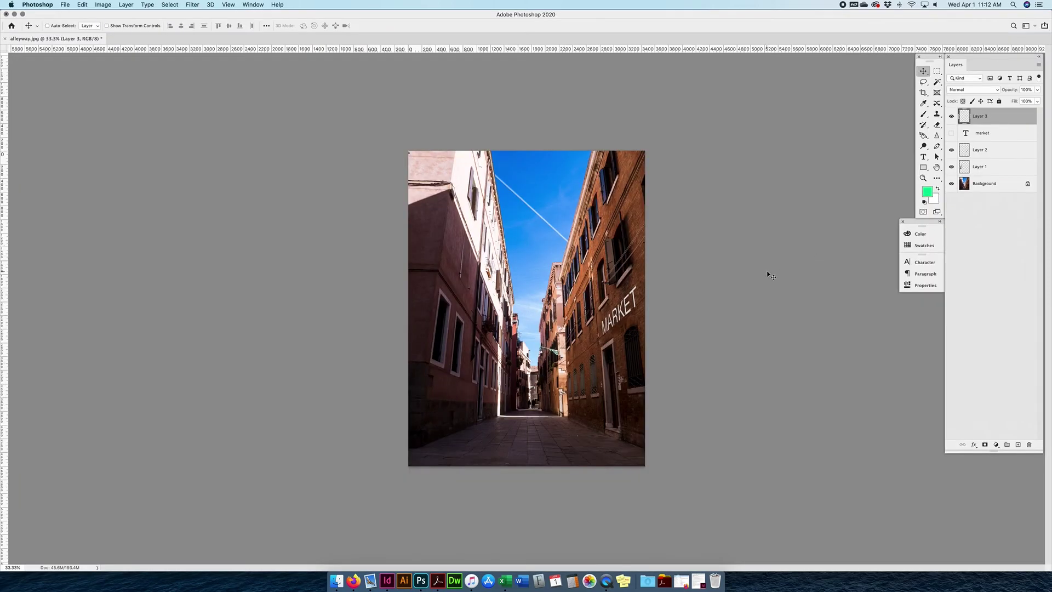
# - Compare the flat MARKET text with the wall lettering, and set Layer 3's blend mode to Overlay
pyautogui.click(952, 116)
pyautogui.click(952, 133)
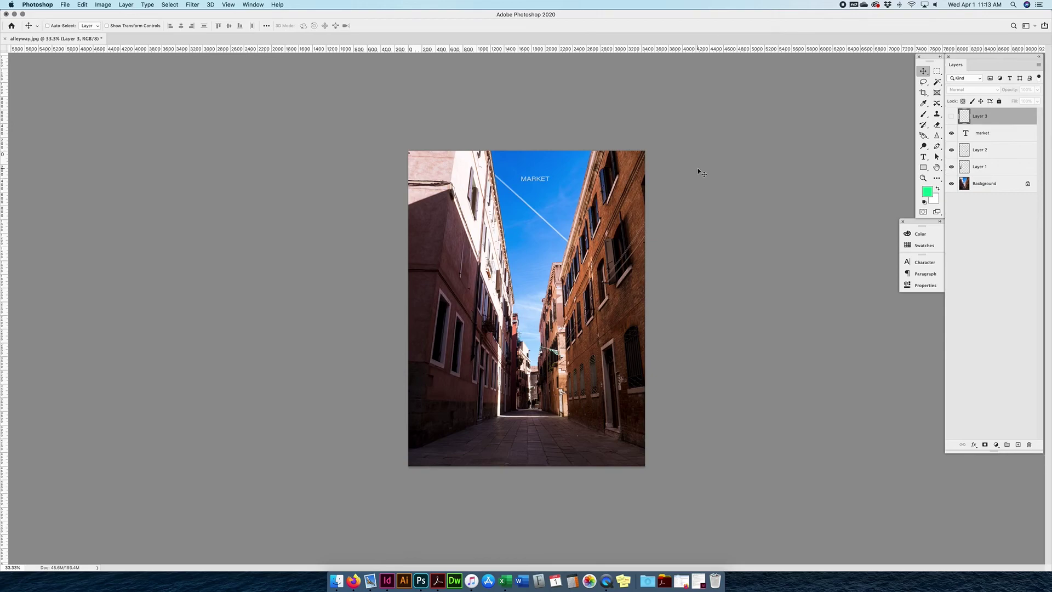
pyautogui.moveTo(952, 116); pyautogui.dragTo(953, 133)
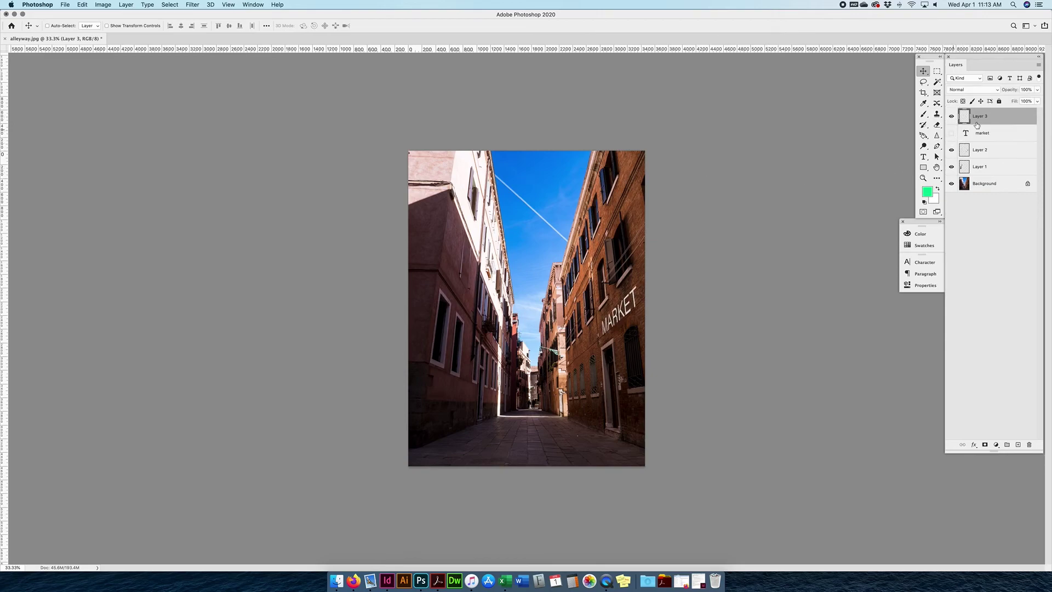
pyautogui.click(970, 91)
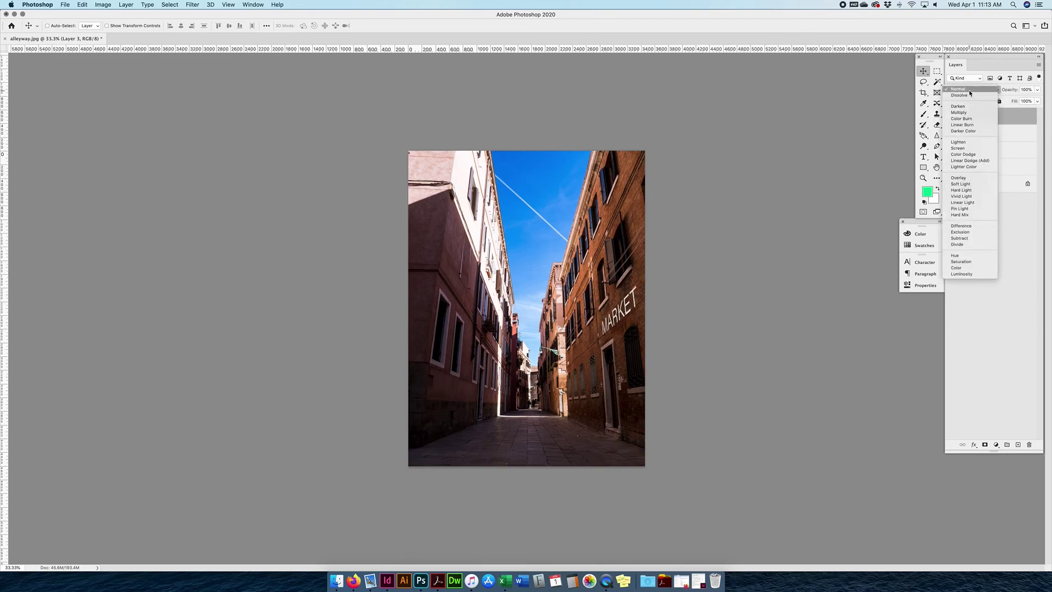
pyautogui.click(960, 179)
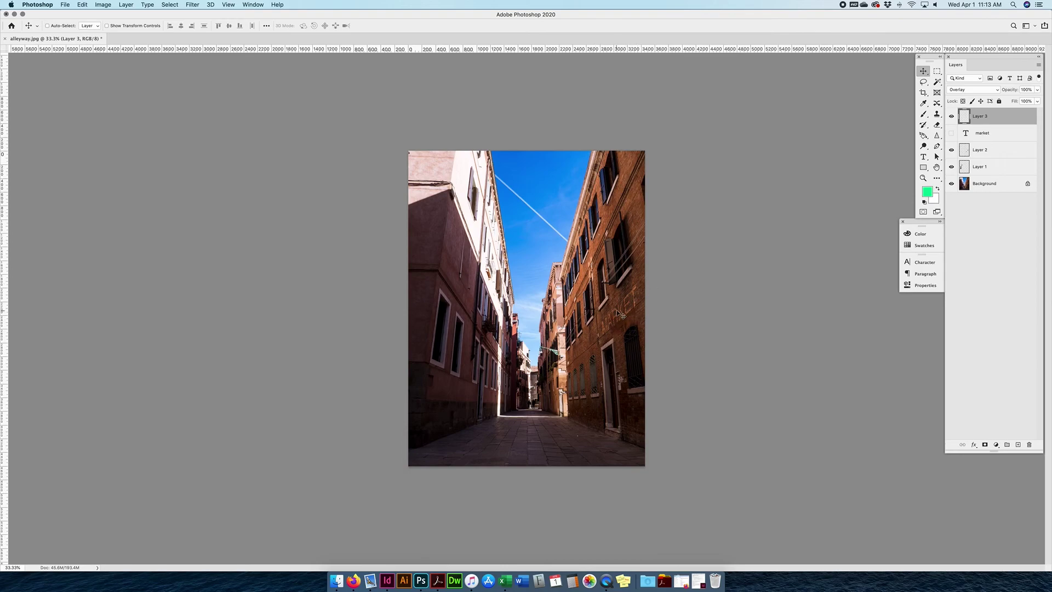
# - Render the Vanishing Point perspective grids to Photoshop on a new layer
pyautogui.click(1018, 445)
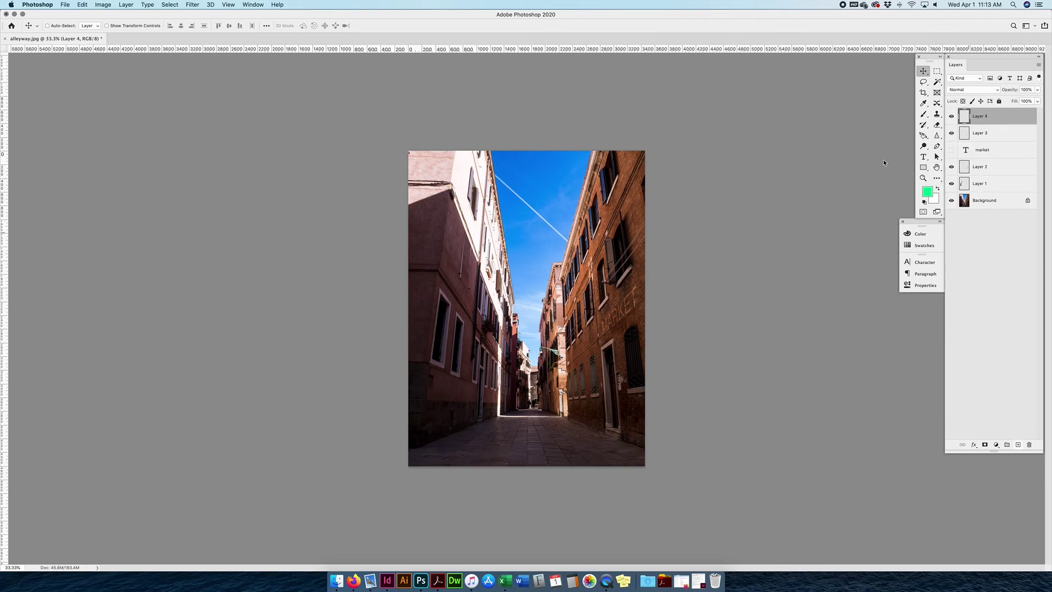
pyautogui.click(193, 5)
pyautogui.click(207, 80)
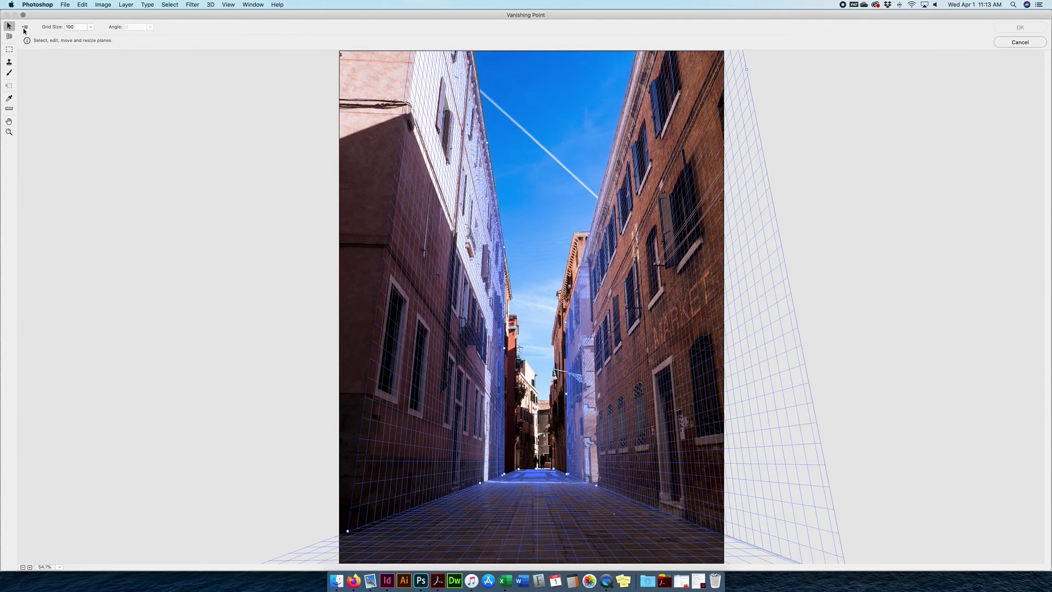
pyautogui.click(25, 27)
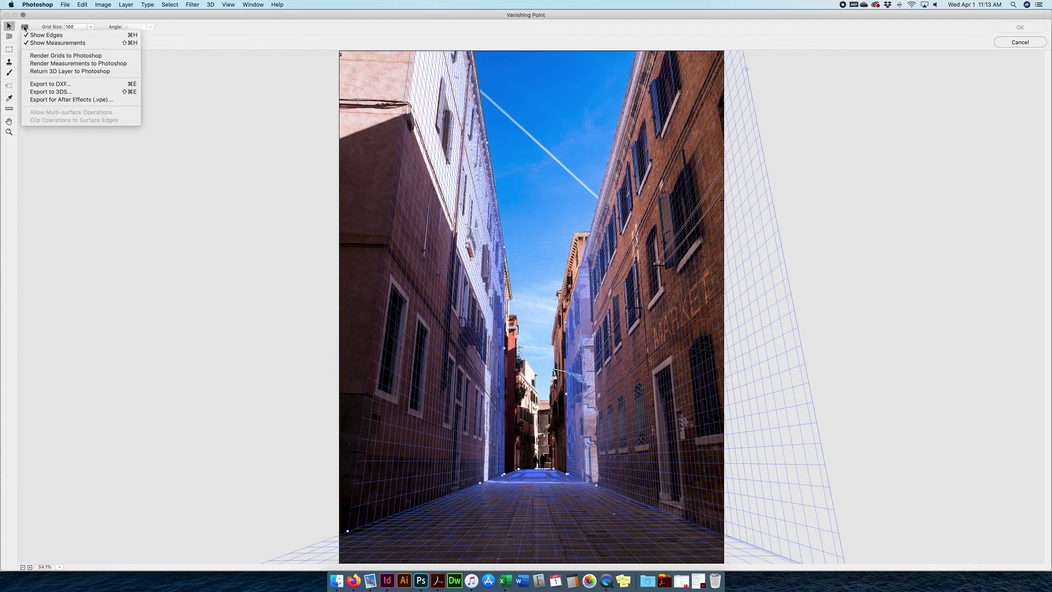
pyautogui.click(63, 55)
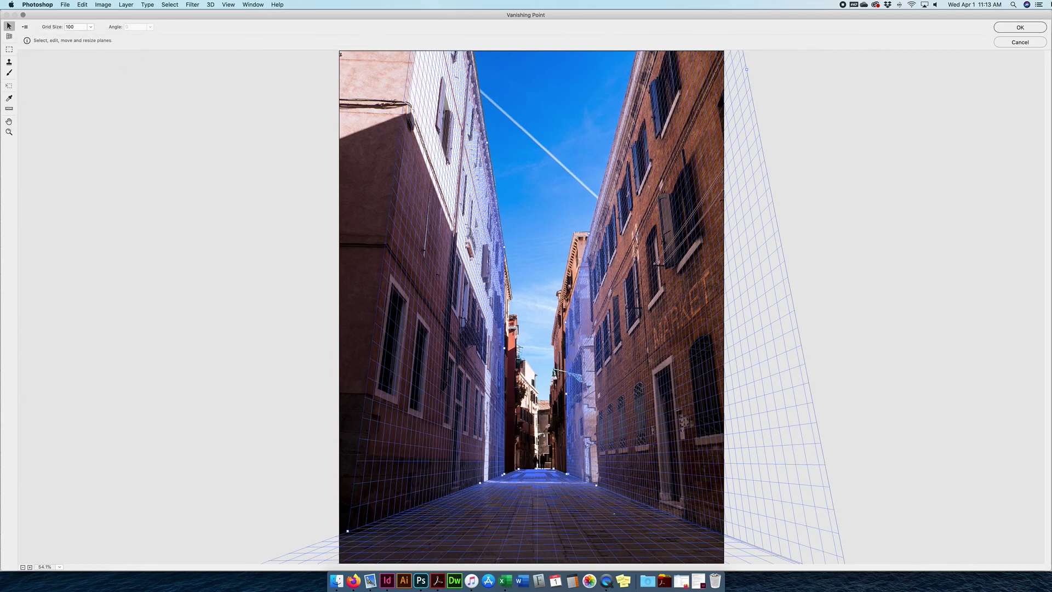
pyautogui.click(1033, 29)
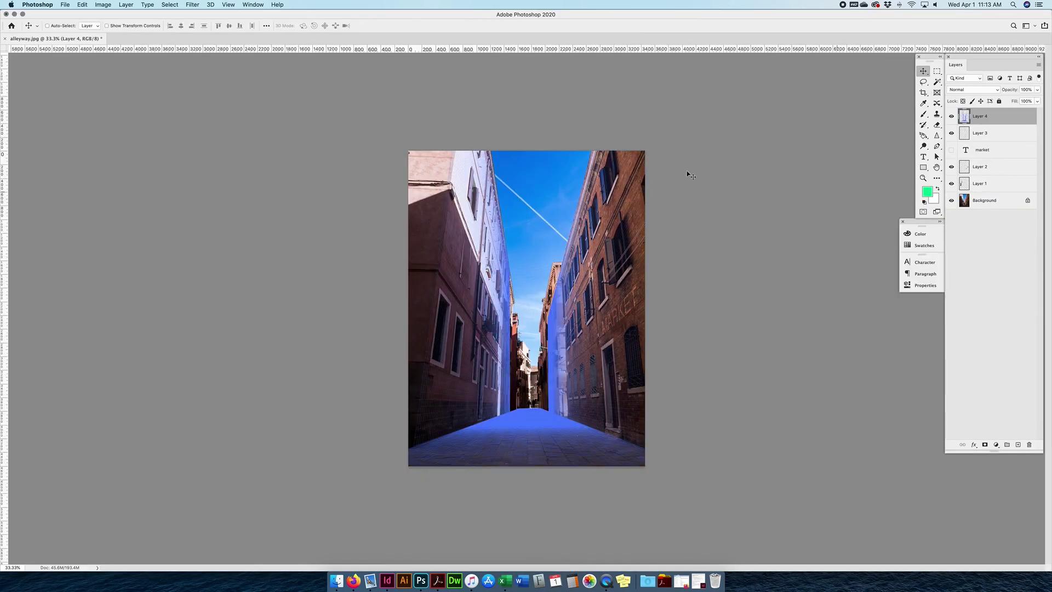
# - Toggle the grid layer's visibility and examine the grids on the walls and street at 100% zoom
pyautogui.click(952, 116)
pyautogui.click(952, 116)
pyautogui.press('super+1')
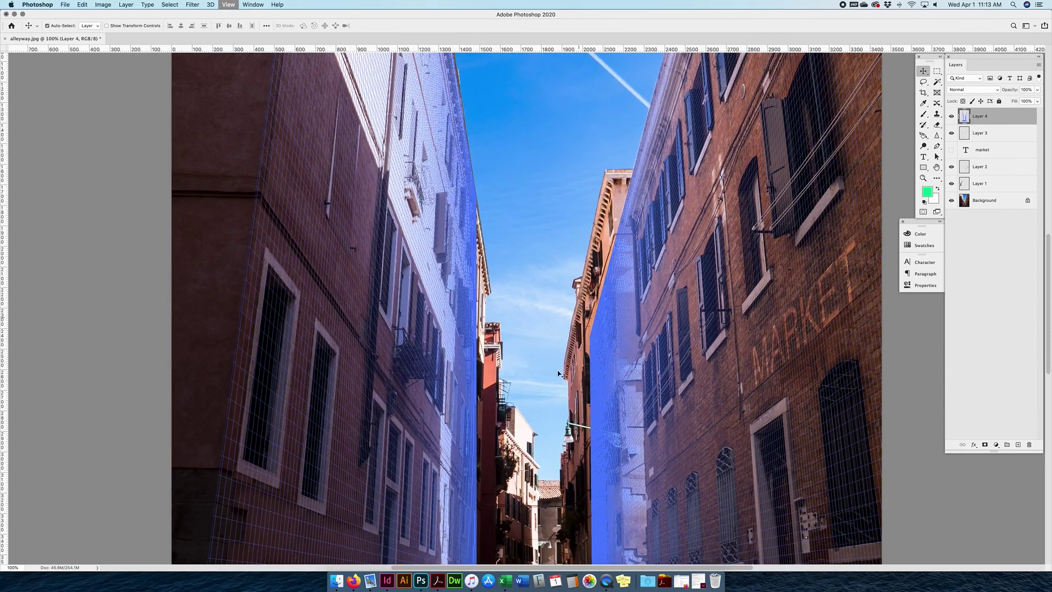
pyautogui.scroll(-5, 565, 226)
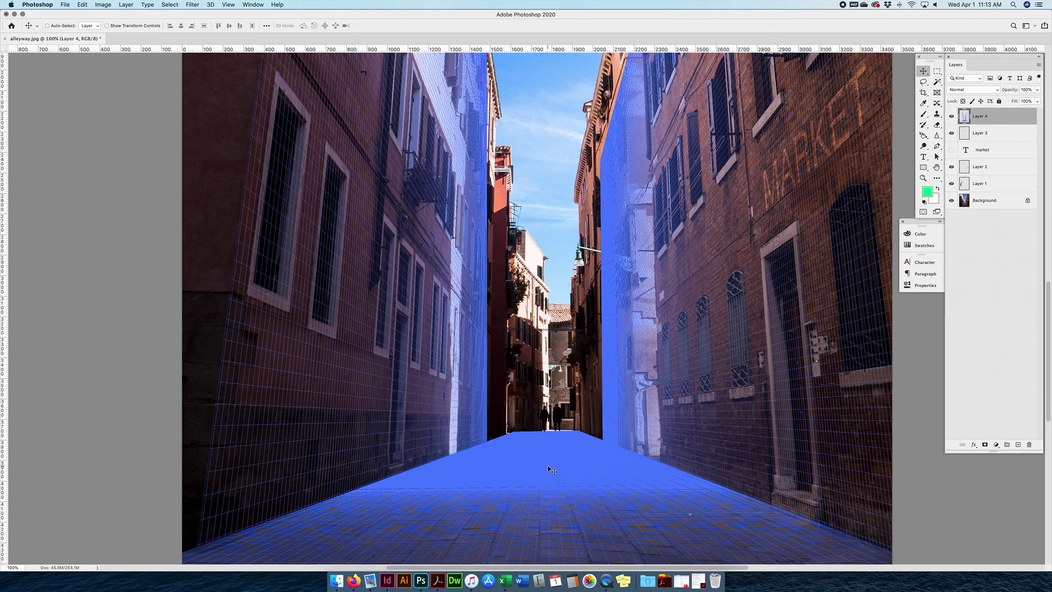
pyautogui.hscroll(2, 767, 71)
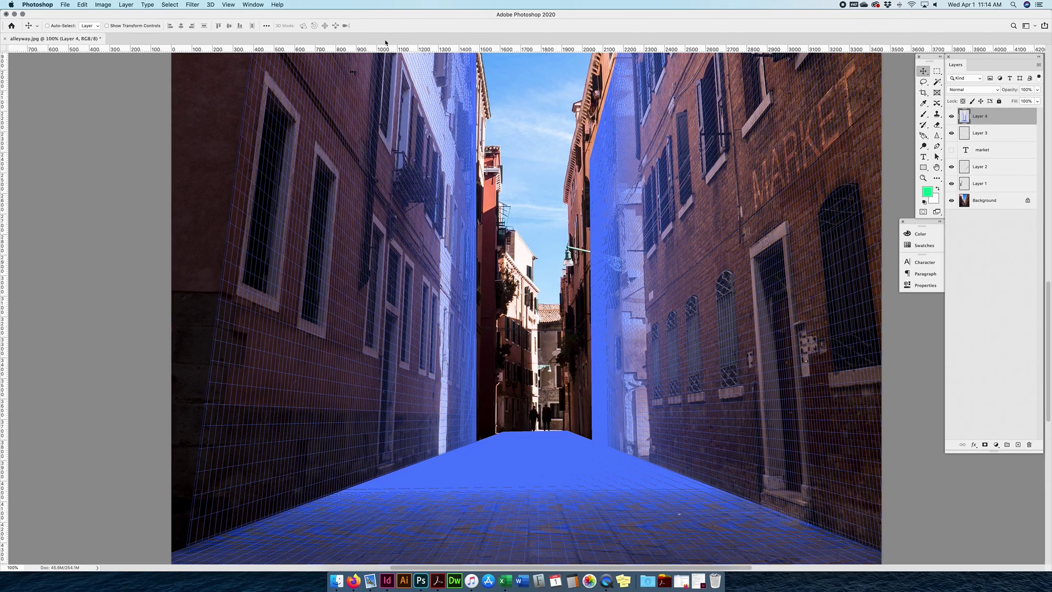